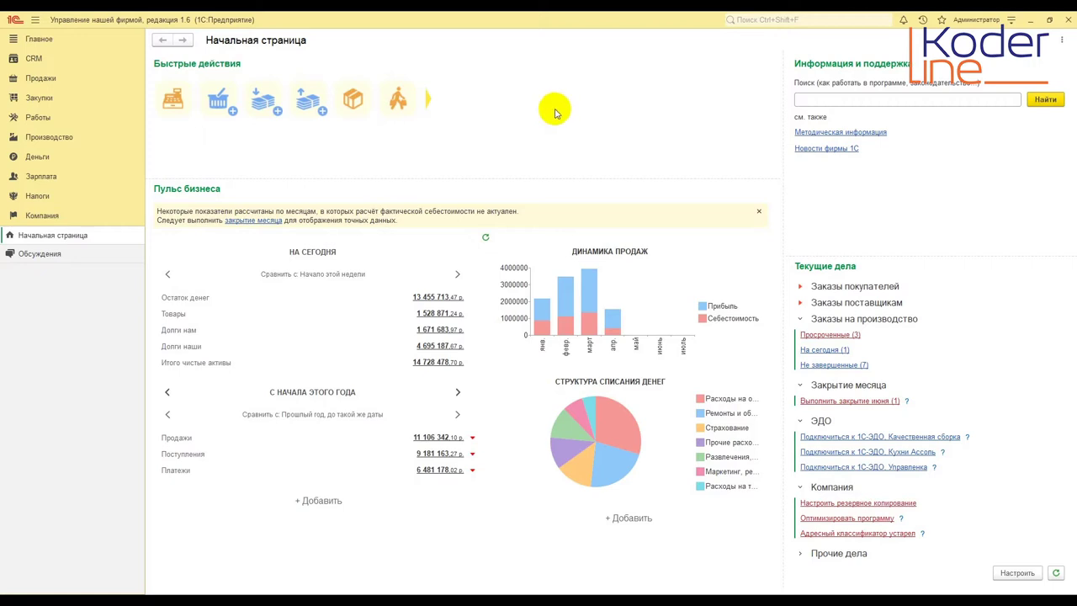
Check the platform and configuration versions in the program information window and close it
left_click(1011, 24)
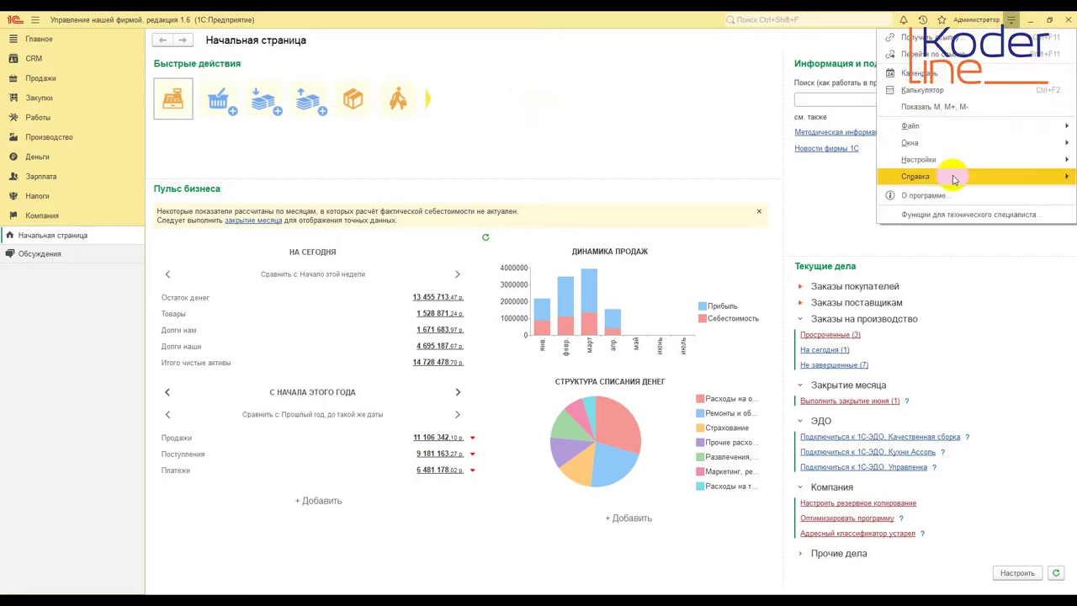
left_click(965, 197)
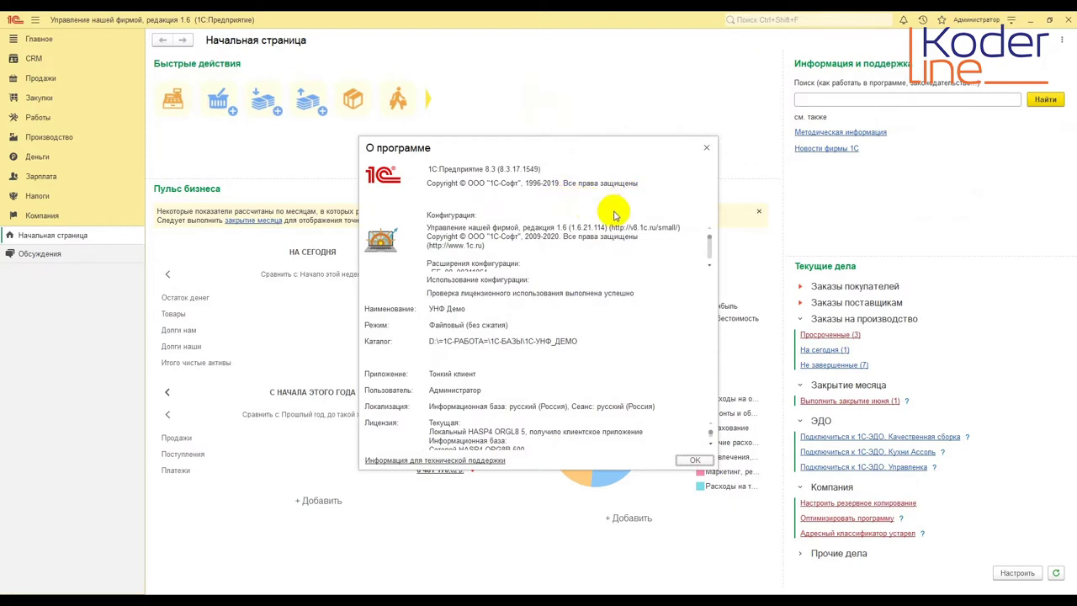
left_click(706, 148)
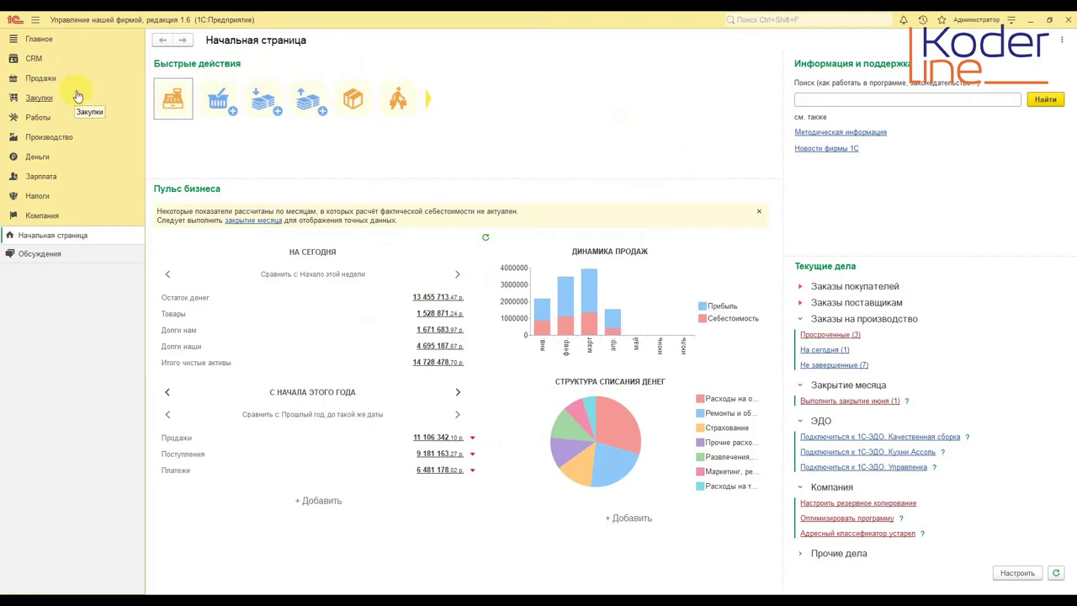
Open the Заказ-наряды list and check the Работы options in the Больше возможностей program settings
left_click(48, 119)
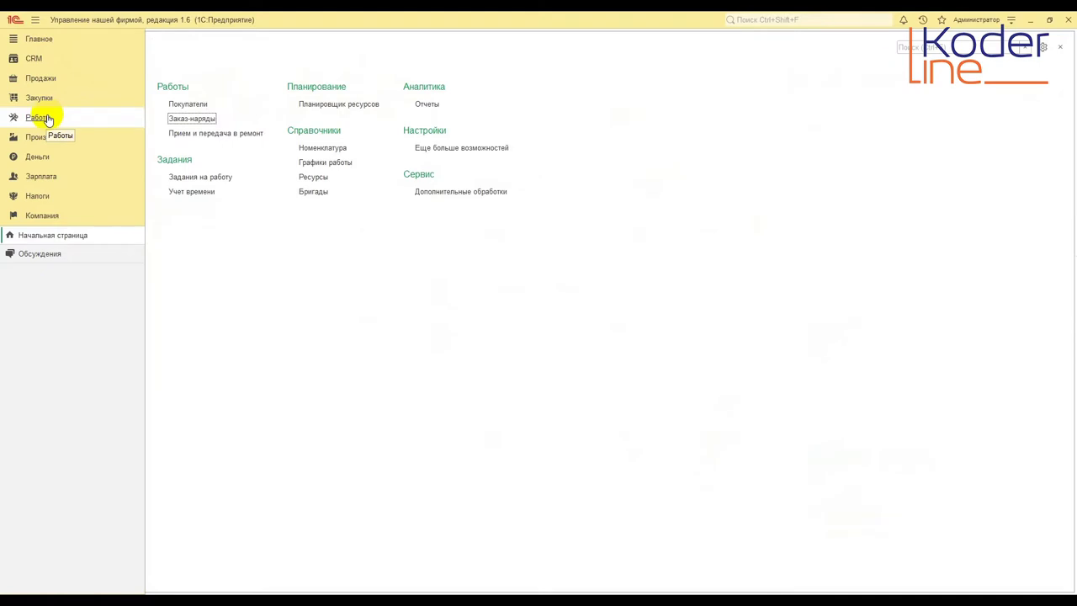
left_click(199, 118)
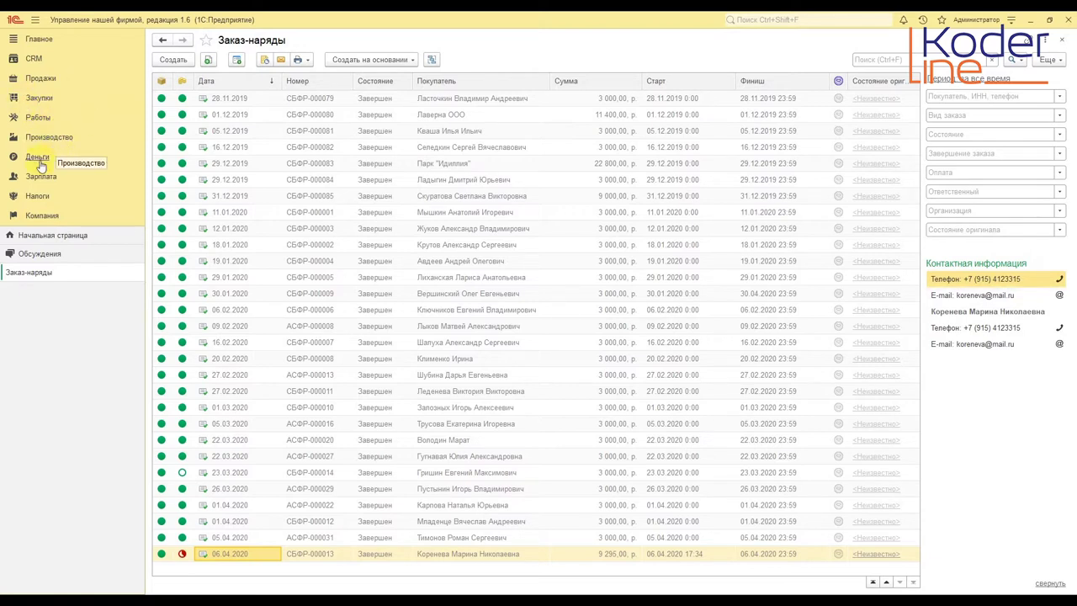
left_click(43, 218)
left_click(471, 160)
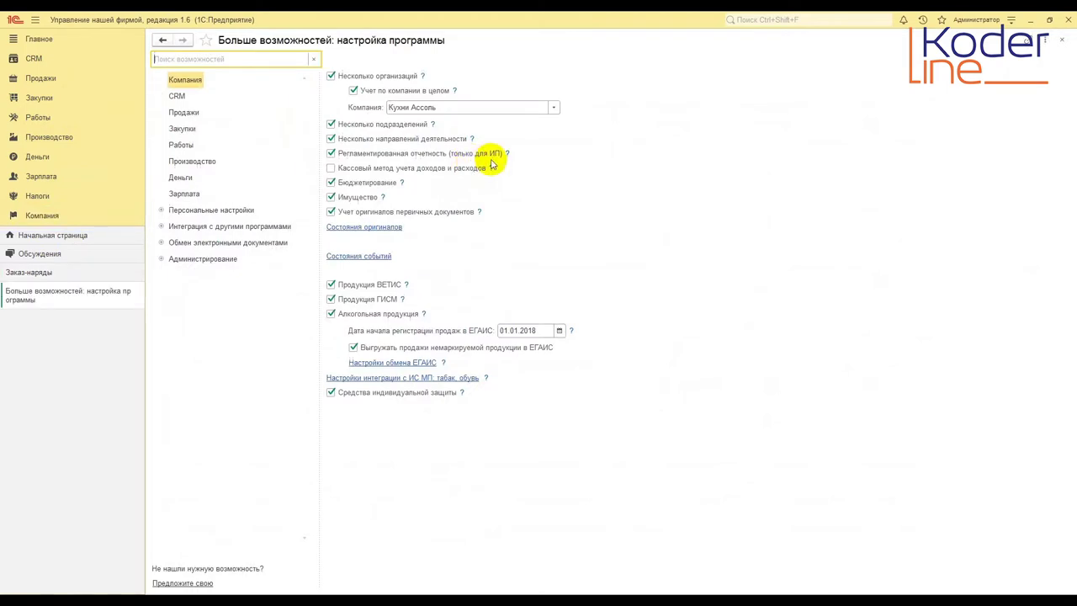
left_click(182, 145)
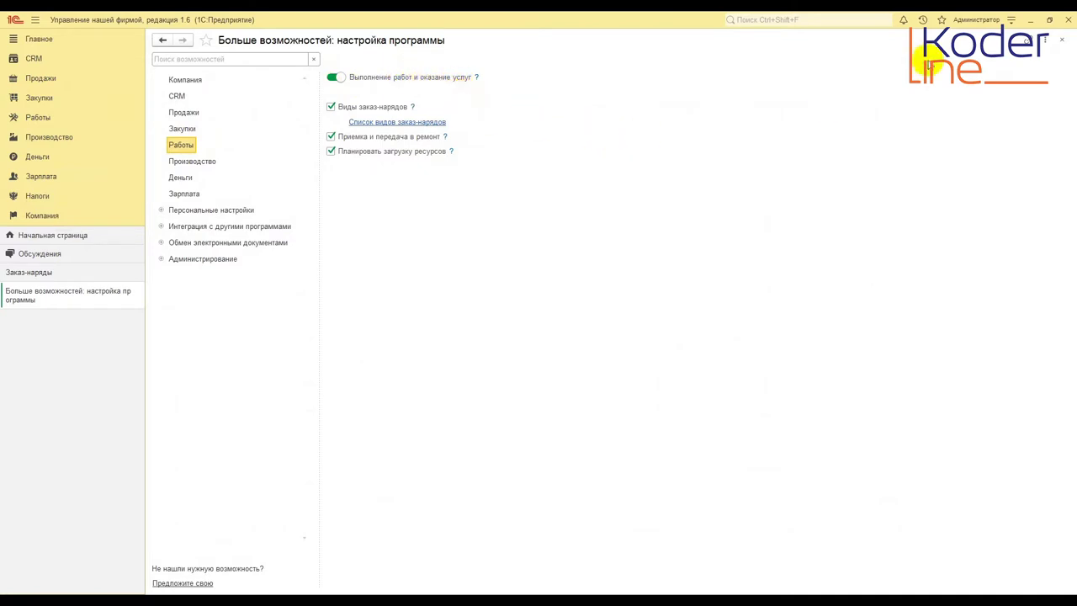
left_click(1062, 43)
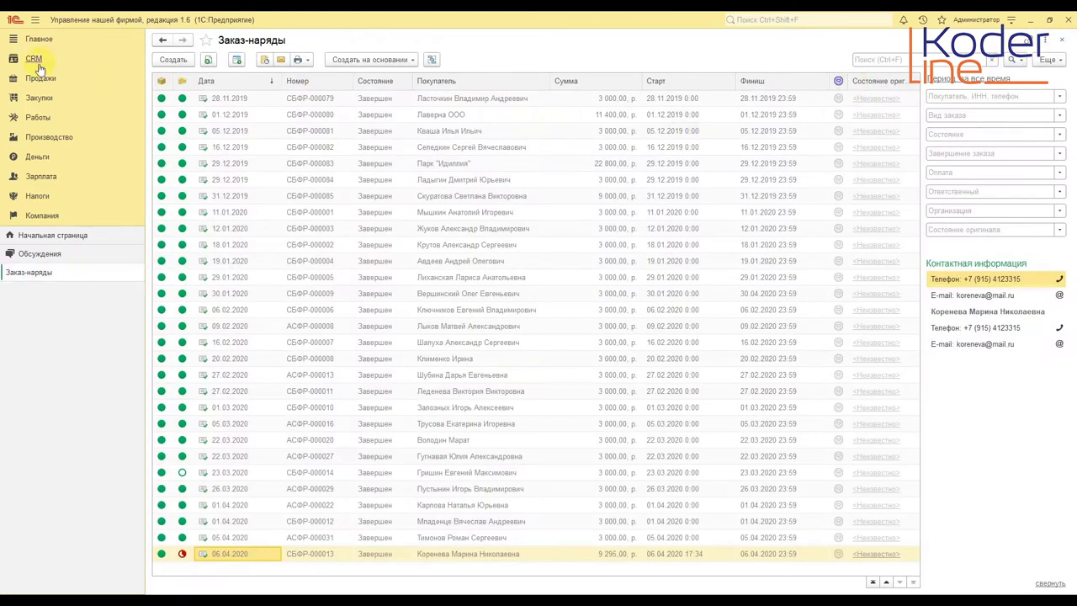
Compare the Заказ-наряды list with the Заказы покупателей list and return to Заказ-наряды
left_click(37, 118)
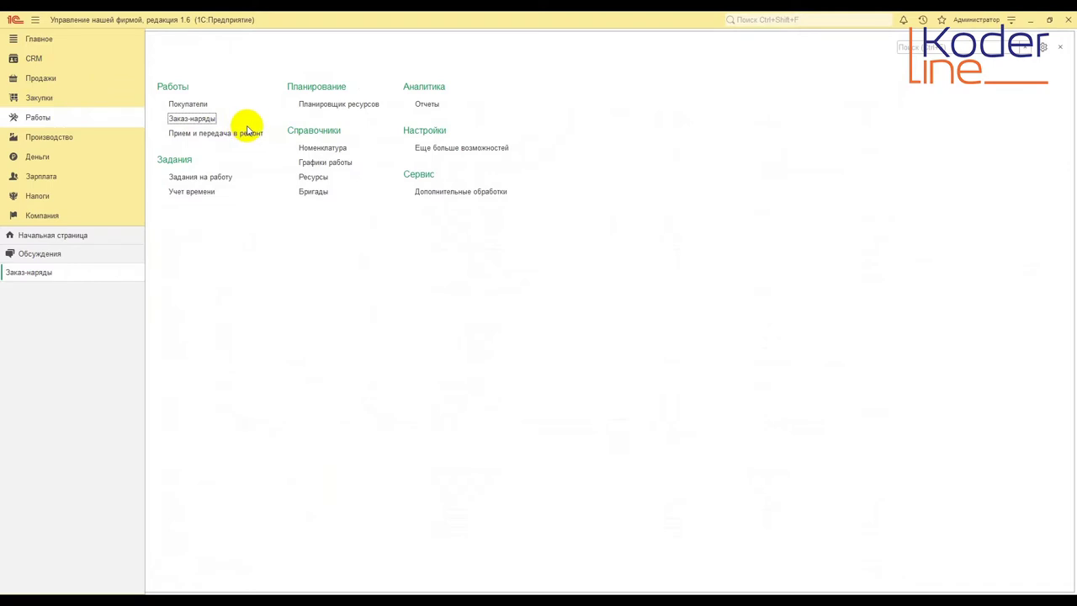
left_click(201, 118)
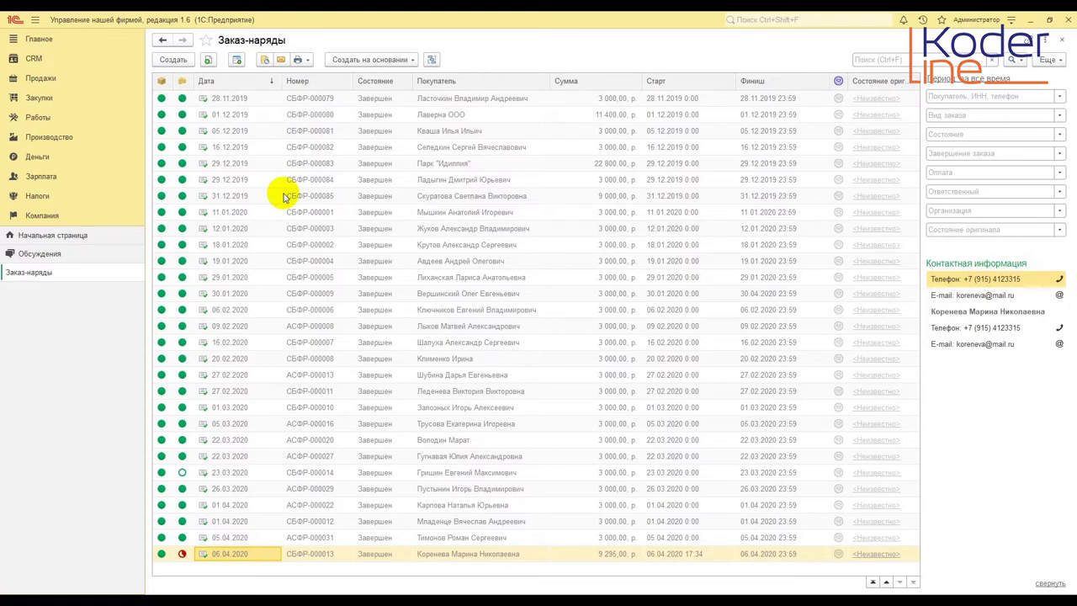
left_click(46, 79)
left_click(203, 119)
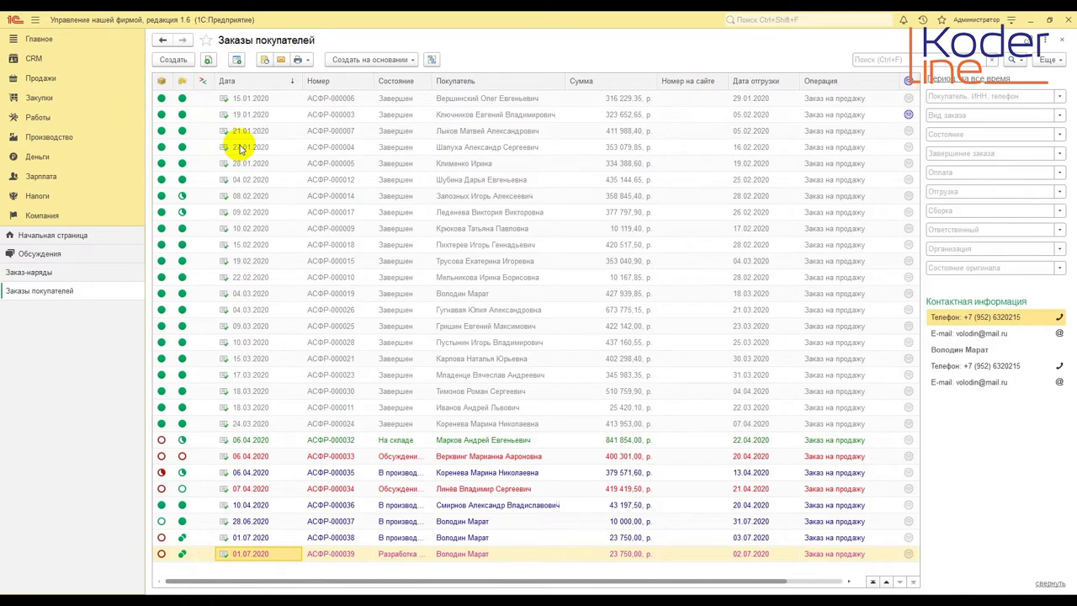
left_click(38, 117)
left_click(209, 115)
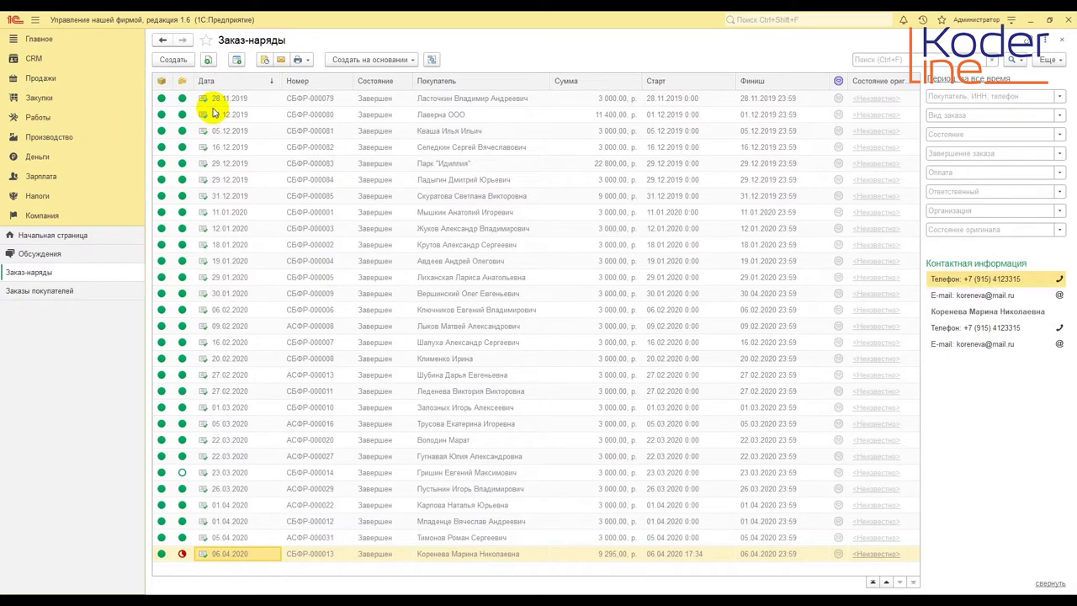
Open the work order dated 06.04.2020 and look through its works, goods and wage details
left_click(232, 538)
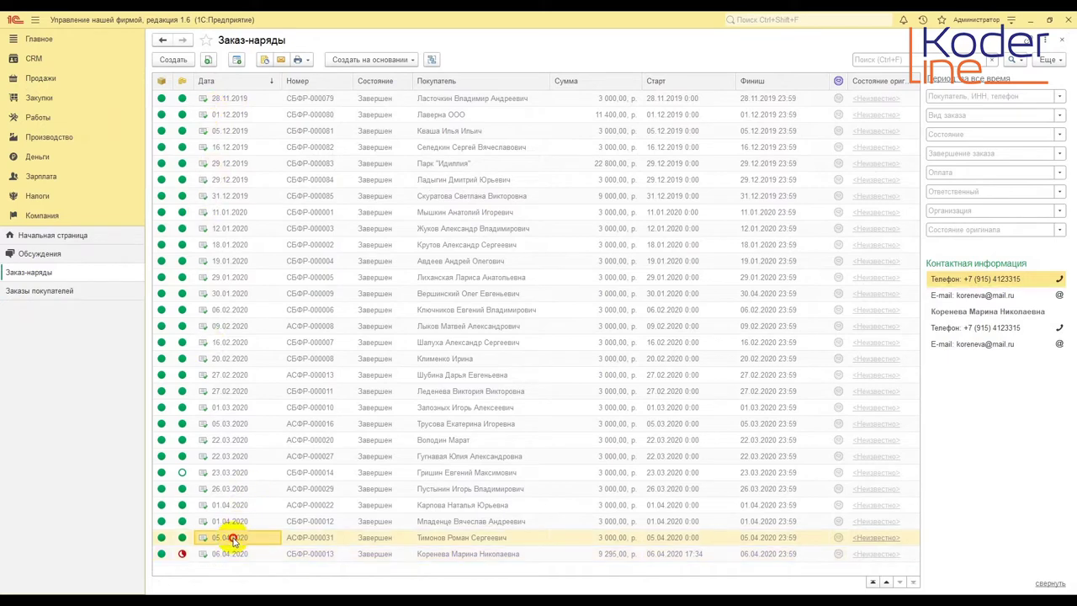
double_click(227, 553)
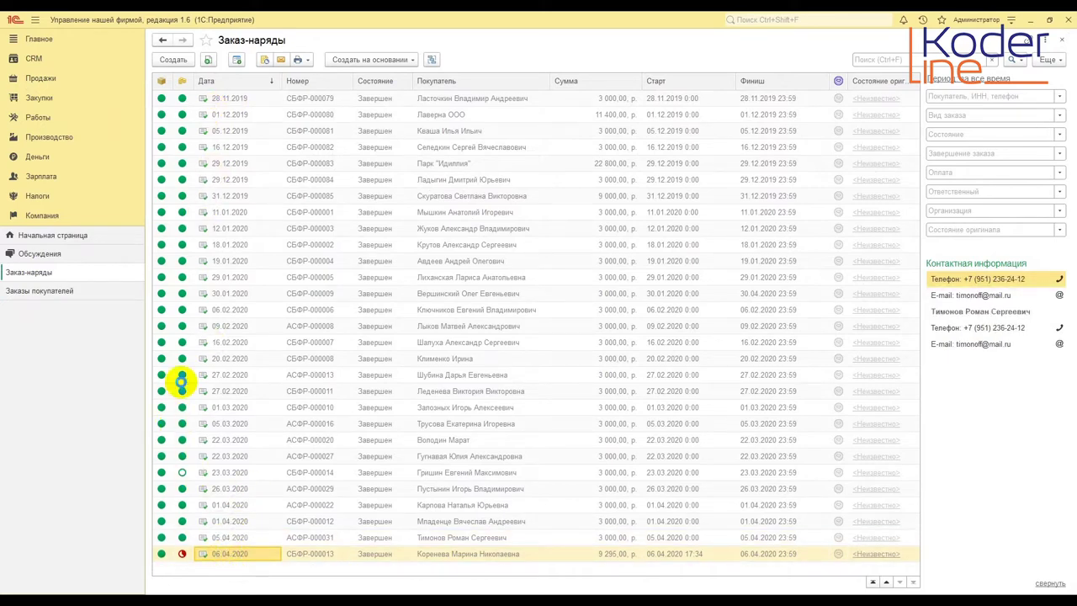
left_click(208, 107)
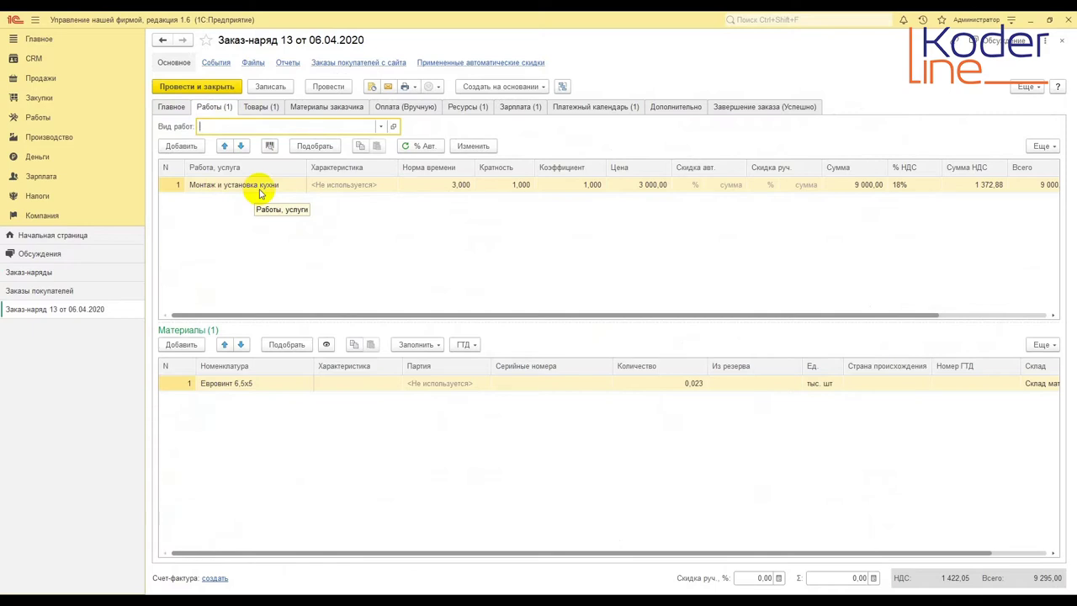
left_click(261, 108)
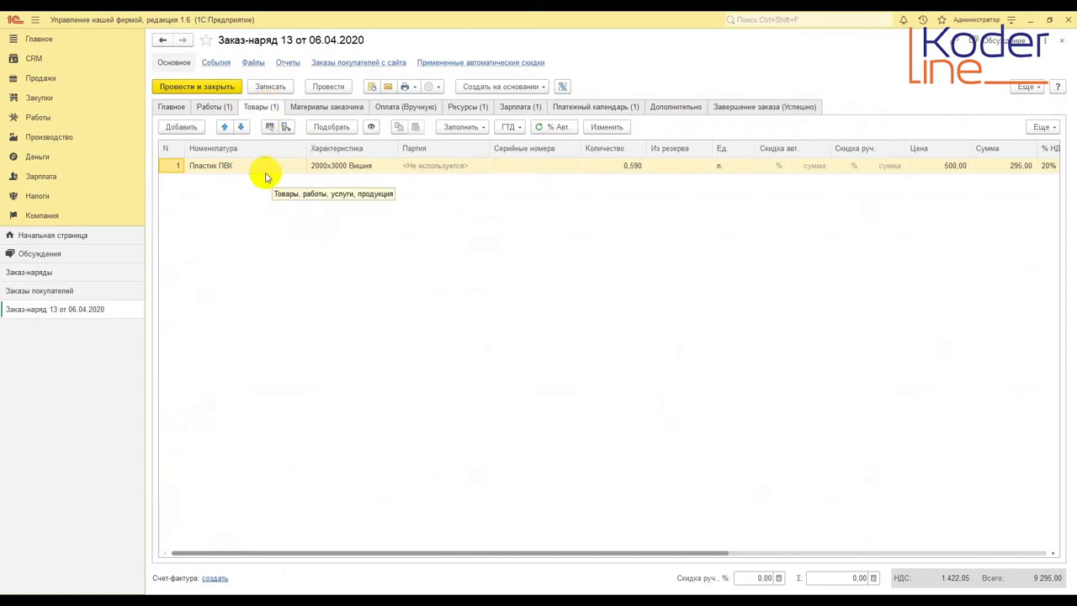
left_click(521, 108)
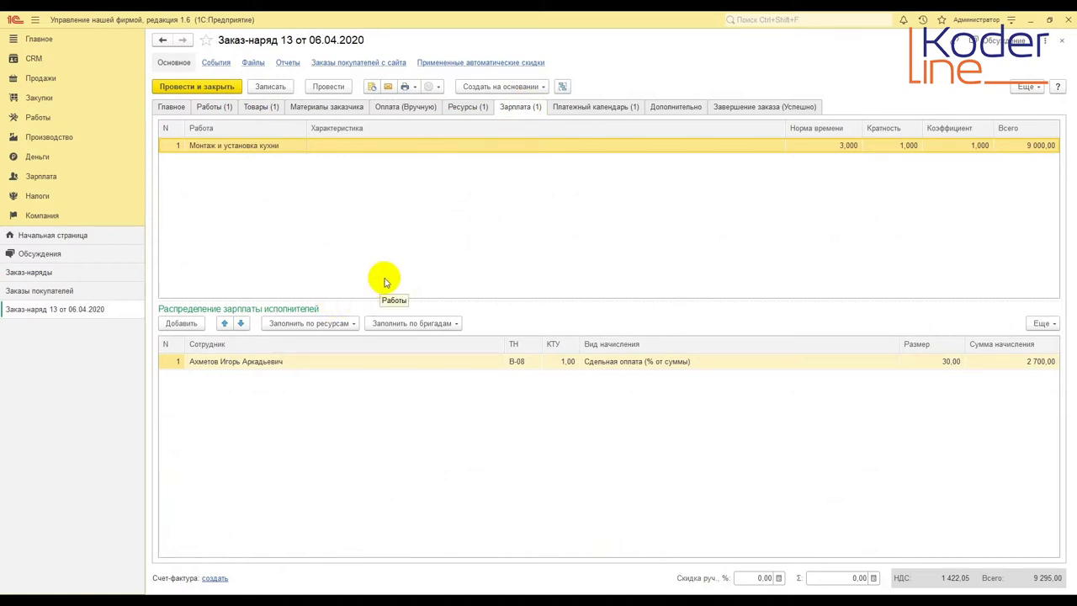
Examine the work order's main details, works with materials, goods and customer-supplied materials
left_click(171, 109)
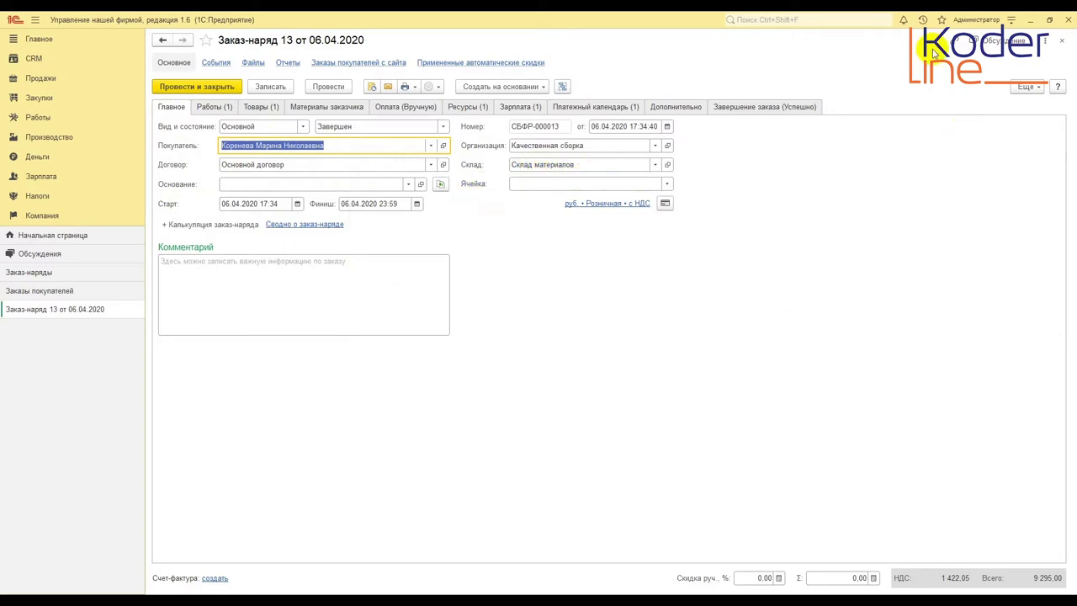
left_click(205, 110)
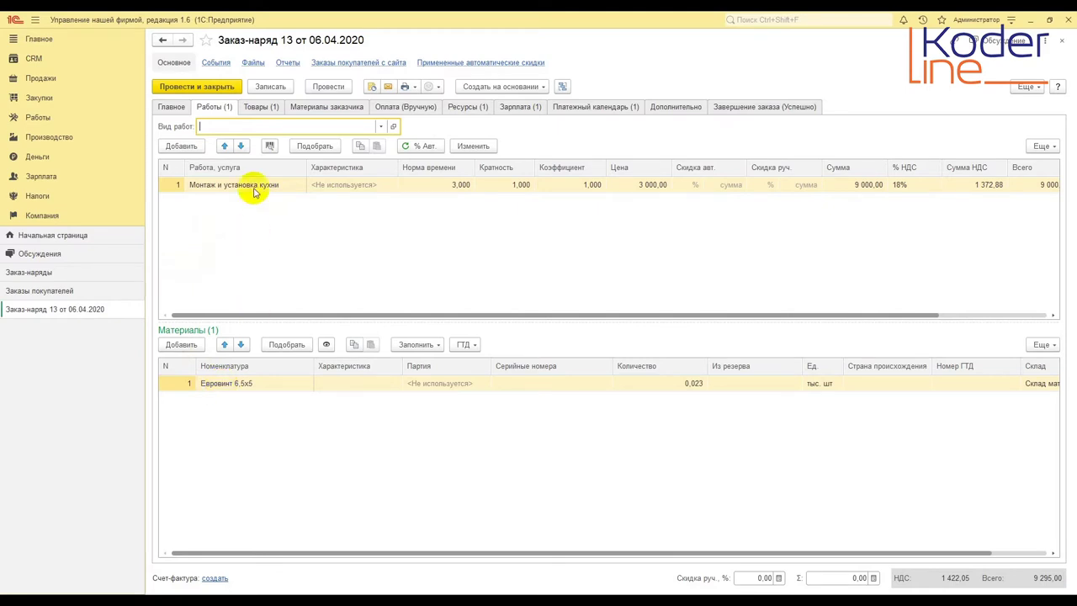
left_click(261, 107)
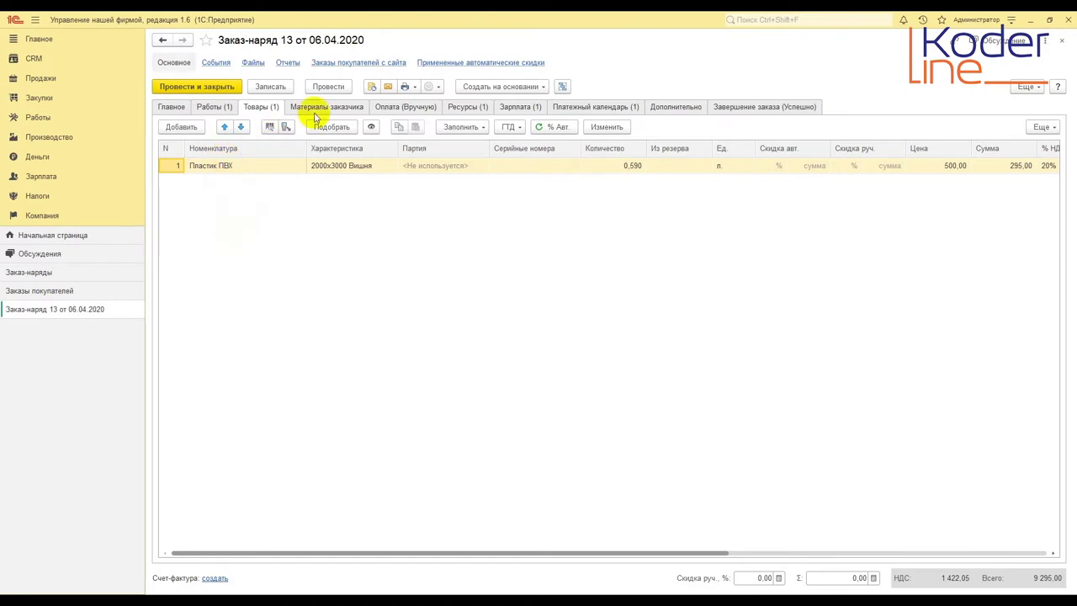
left_click(342, 108)
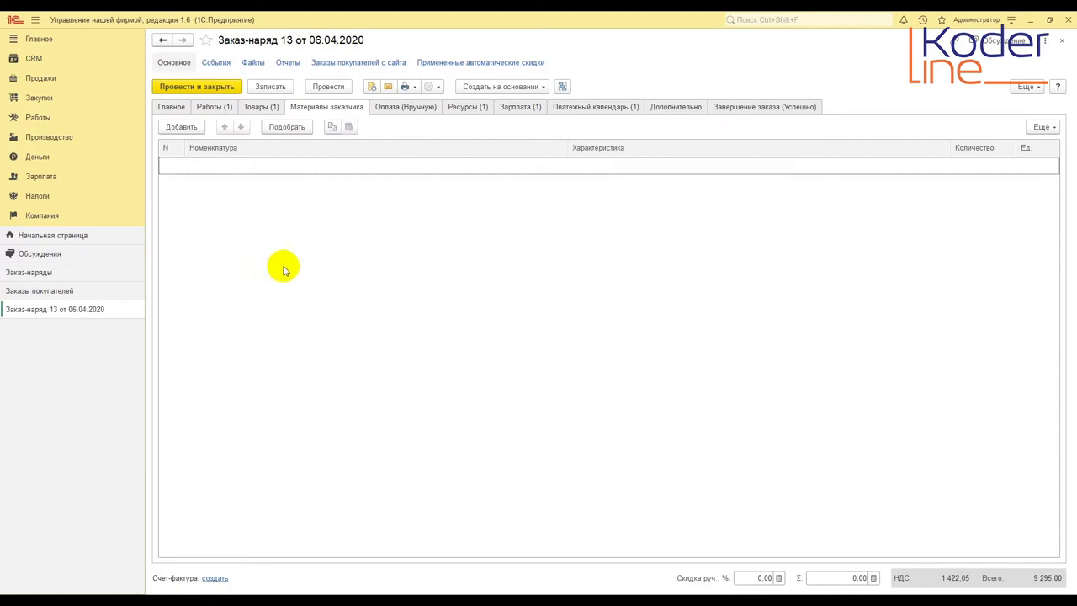
Transfer the cash receipt 13 prepayment into the work order with the offset assistant, and set the prepayment offset to Автоматически
left_click(398, 114)
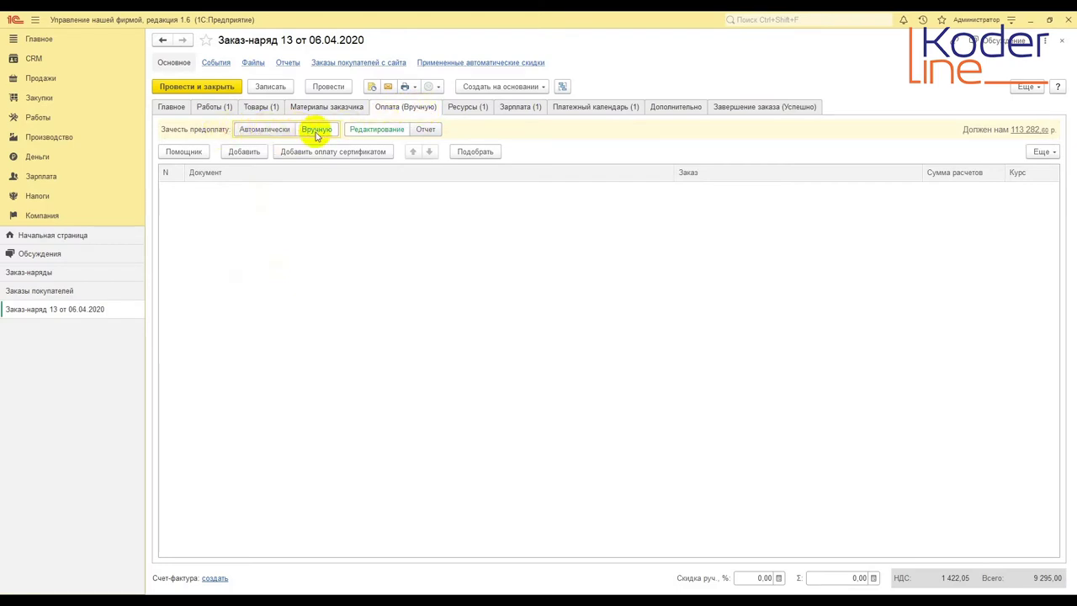
left_click(202, 151)
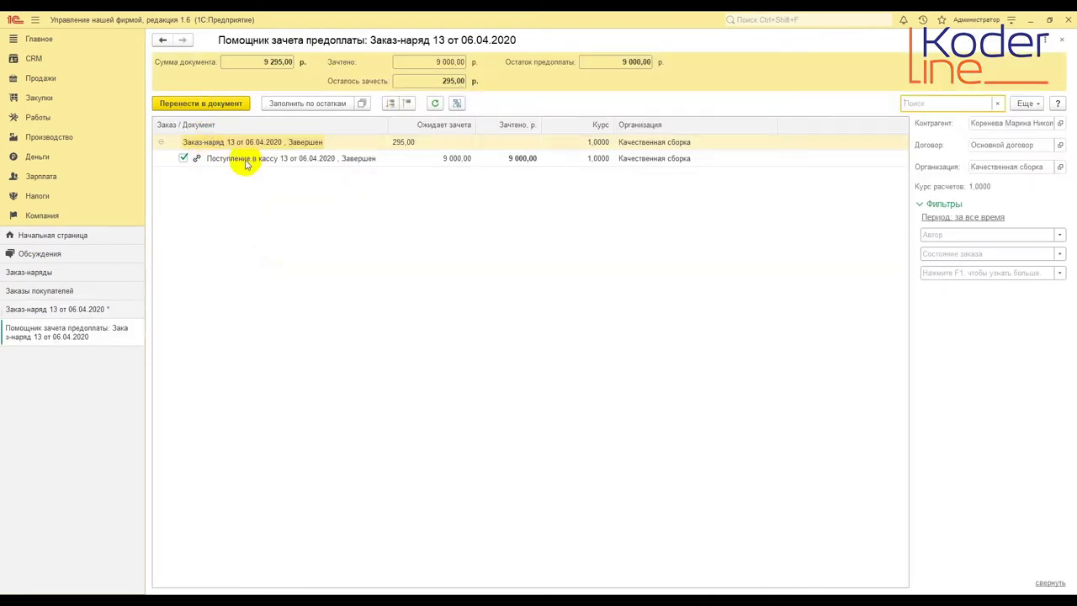
left_click(244, 160)
left_click(225, 105)
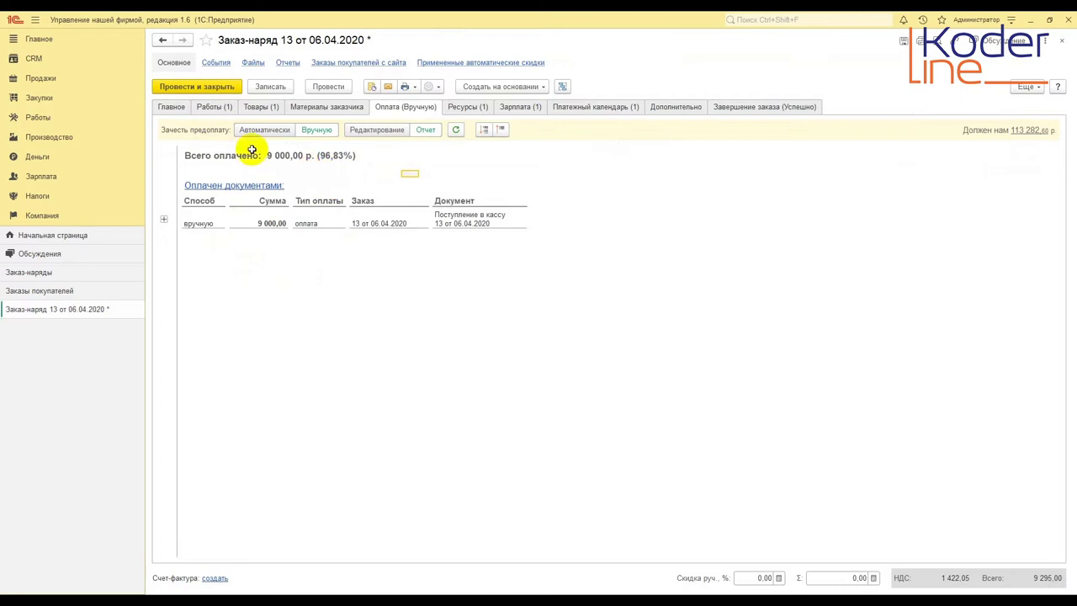
left_click(289, 130)
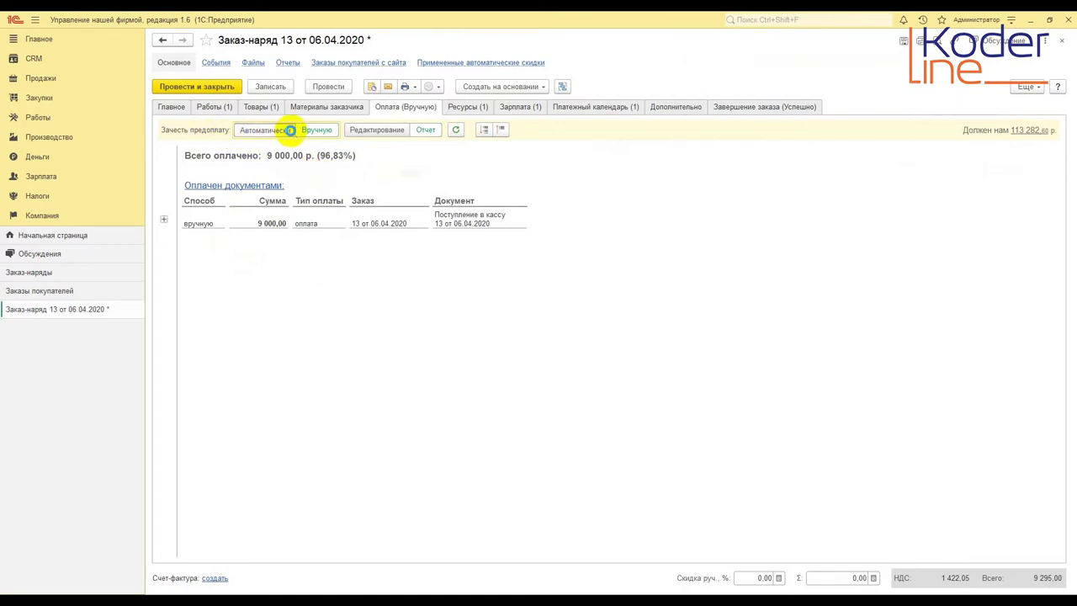
Examine the work order's resources, performer wages, payment calendar and order completion details
left_click(480, 108)
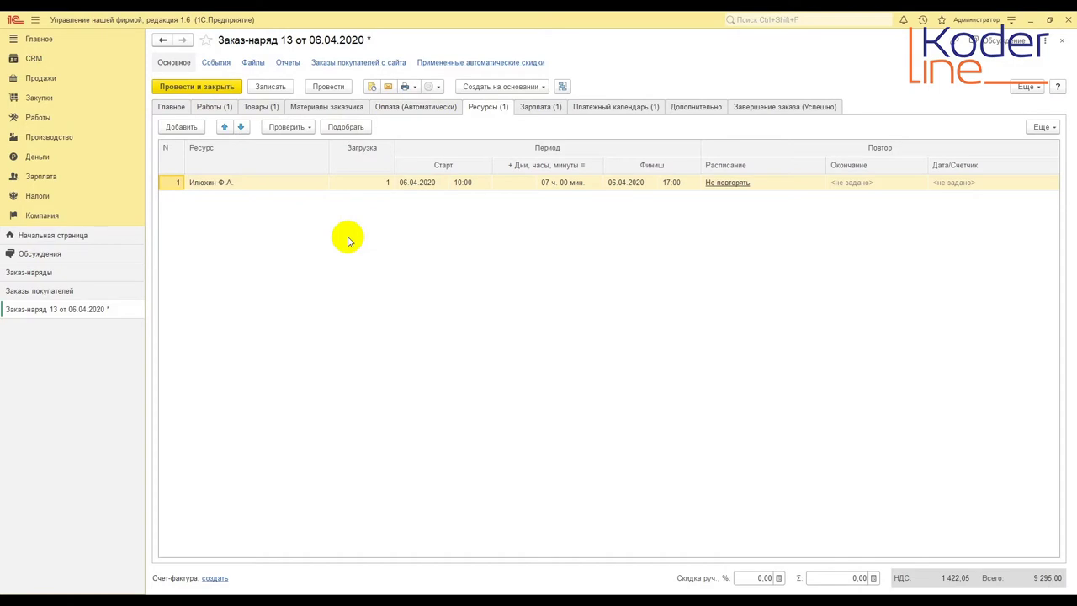
left_click(535, 108)
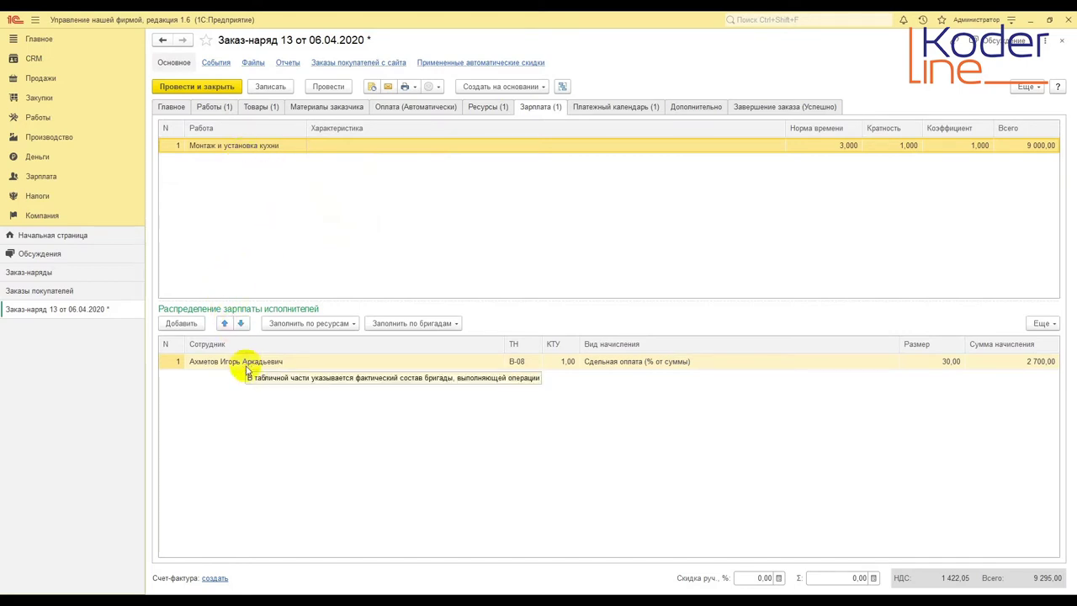
left_click(248, 365)
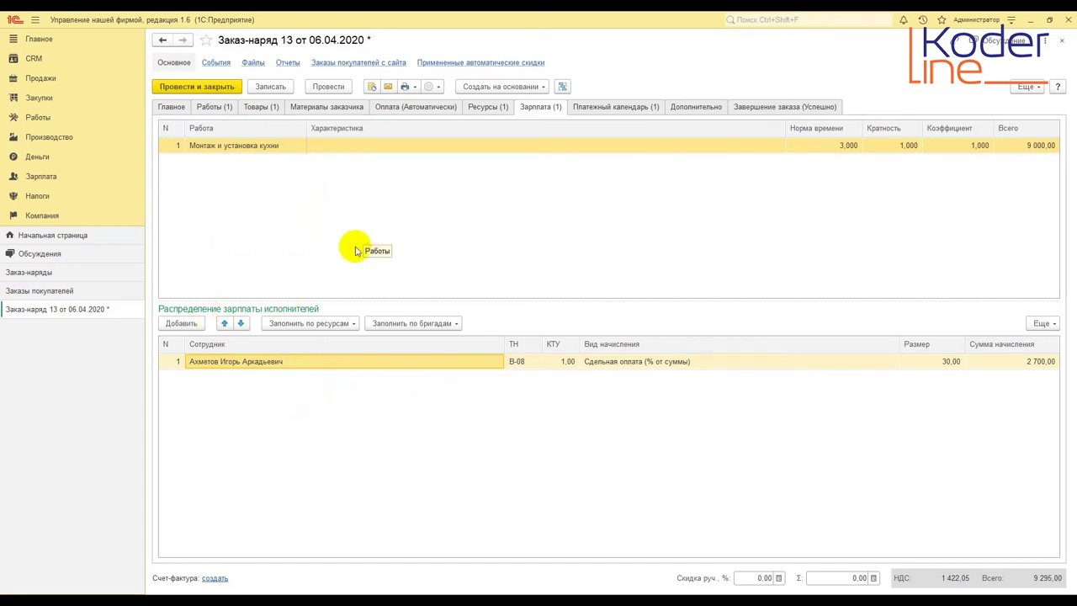
left_click(621, 107)
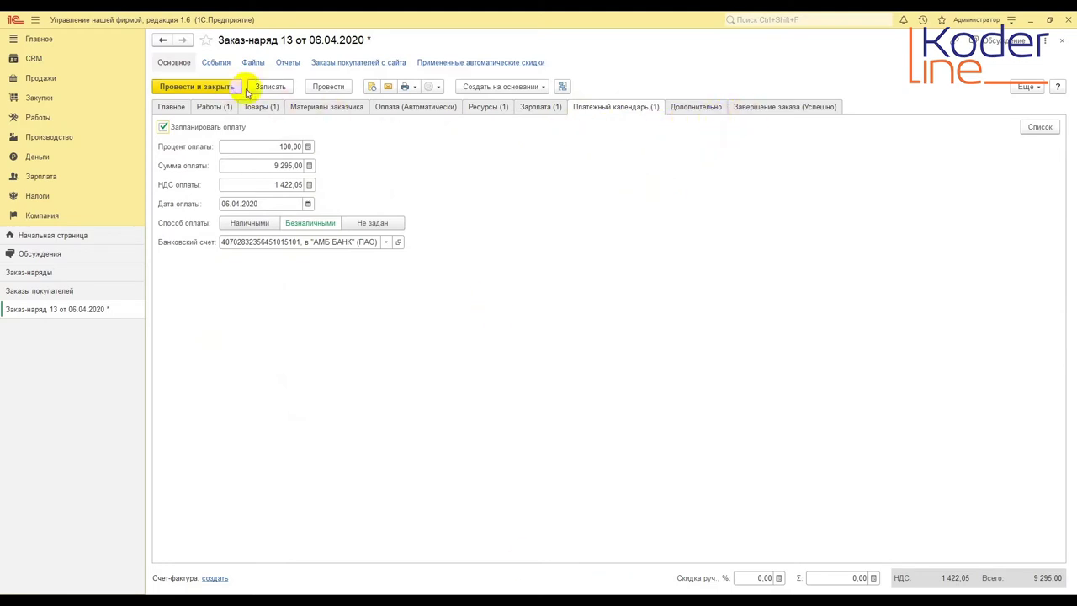
left_click(777, 107)
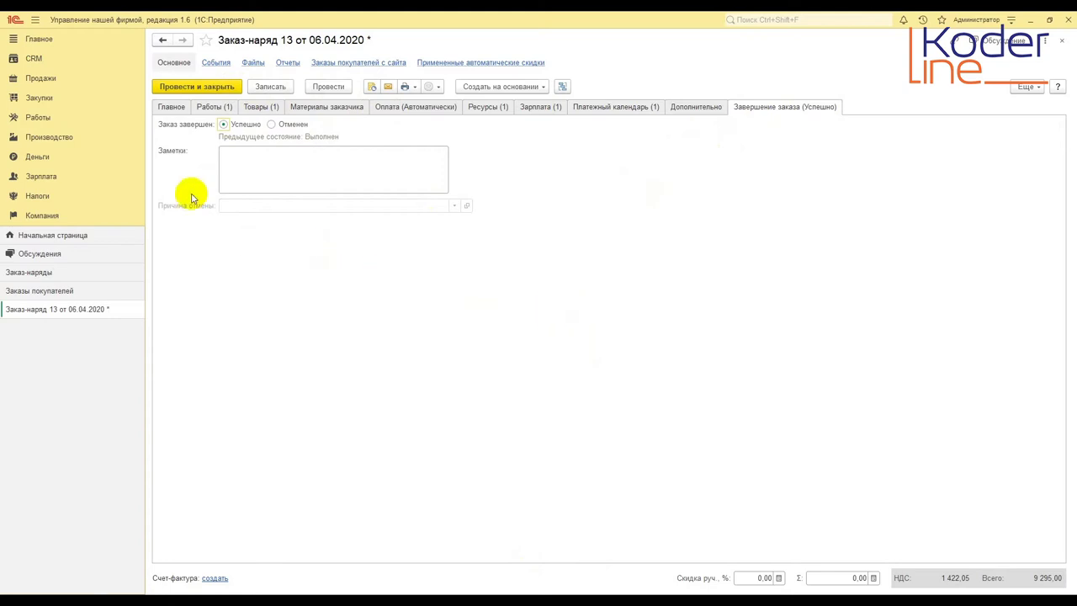
Save the work order, generate its Счет на оплату print form without adding a logo, and close the form
left_click(407, 87)
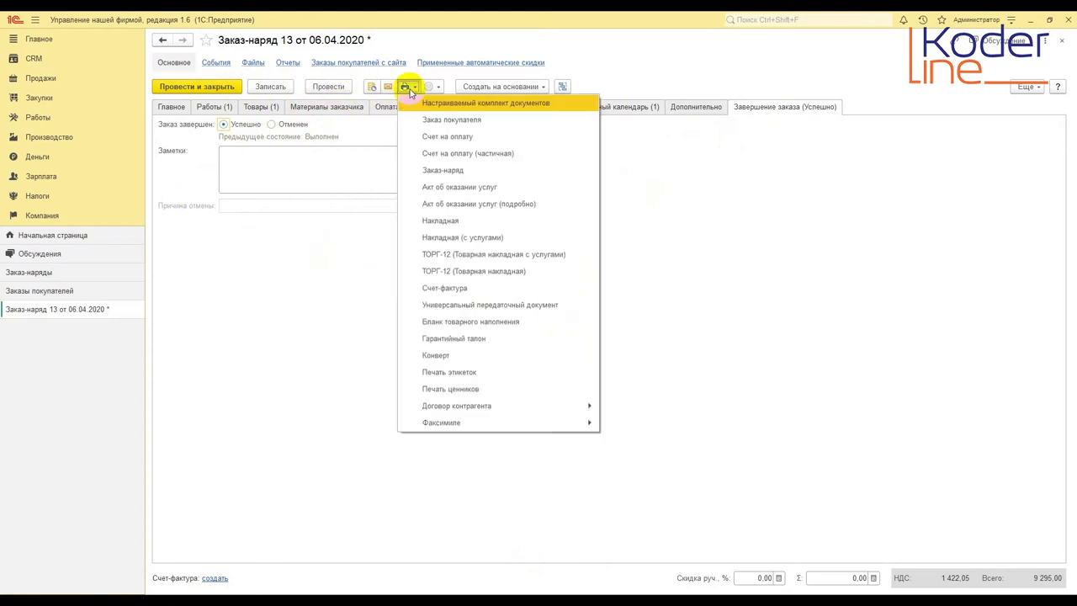
left_click(468, 137)
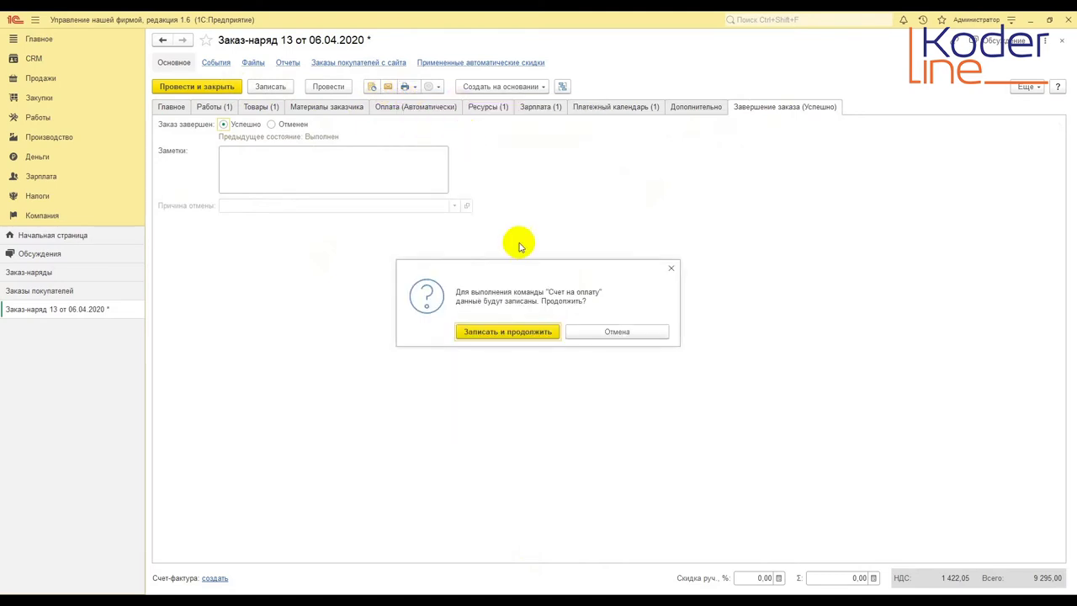
left_click(539, 334)
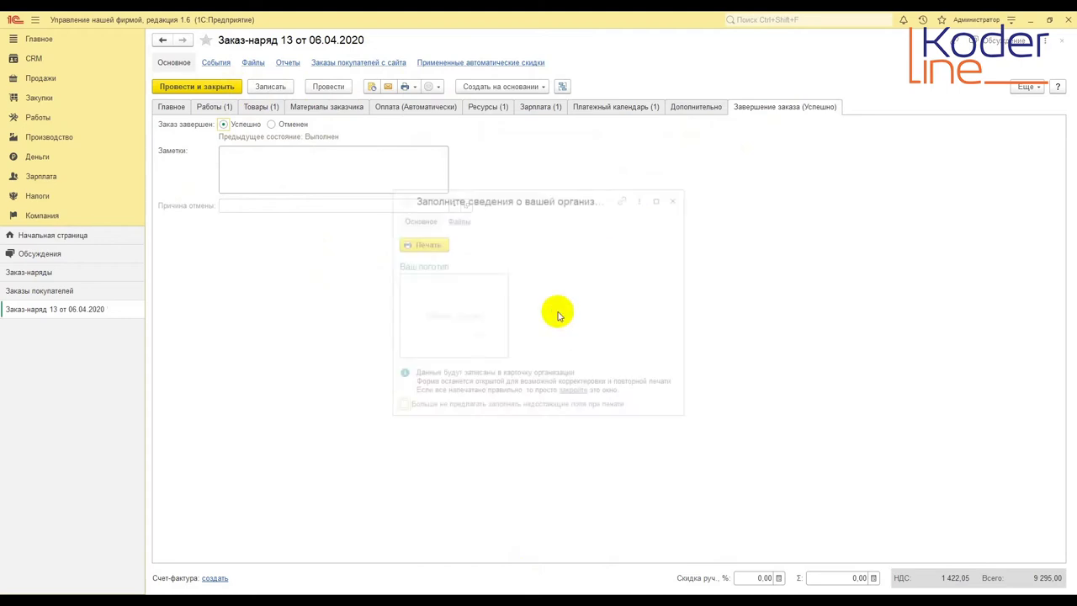
left_click(424, 246)
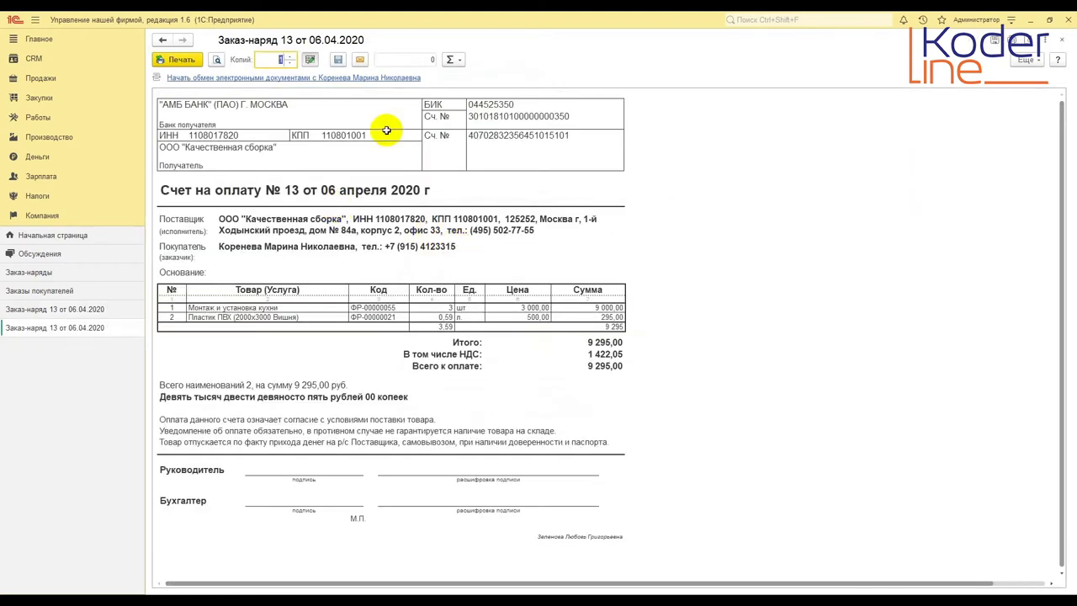
left_click(1064, 42)
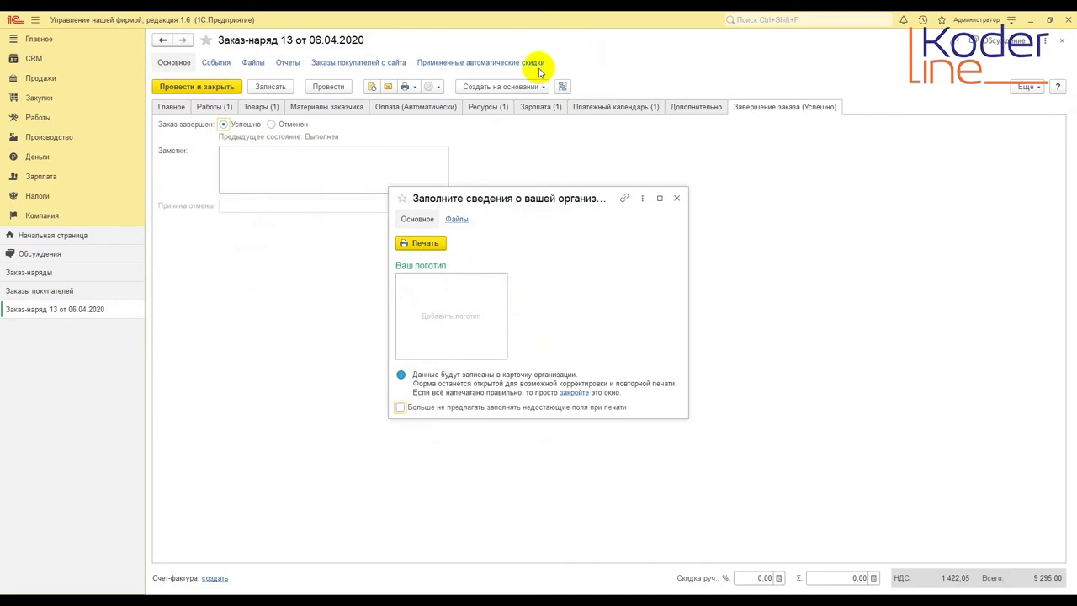
Generate the work order's Акт об оказании услуг and ТОРГ-12 (Товарная накладная) print forms, closing each one after viewing
left_click(676, 197)
left_click(411, 88)
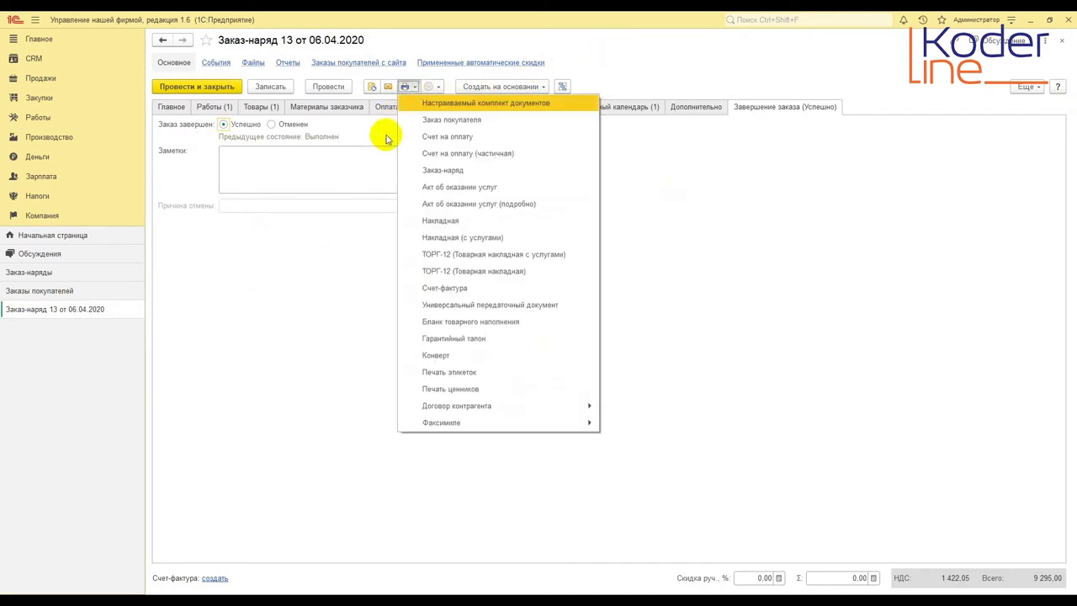
left_click(488, 186)
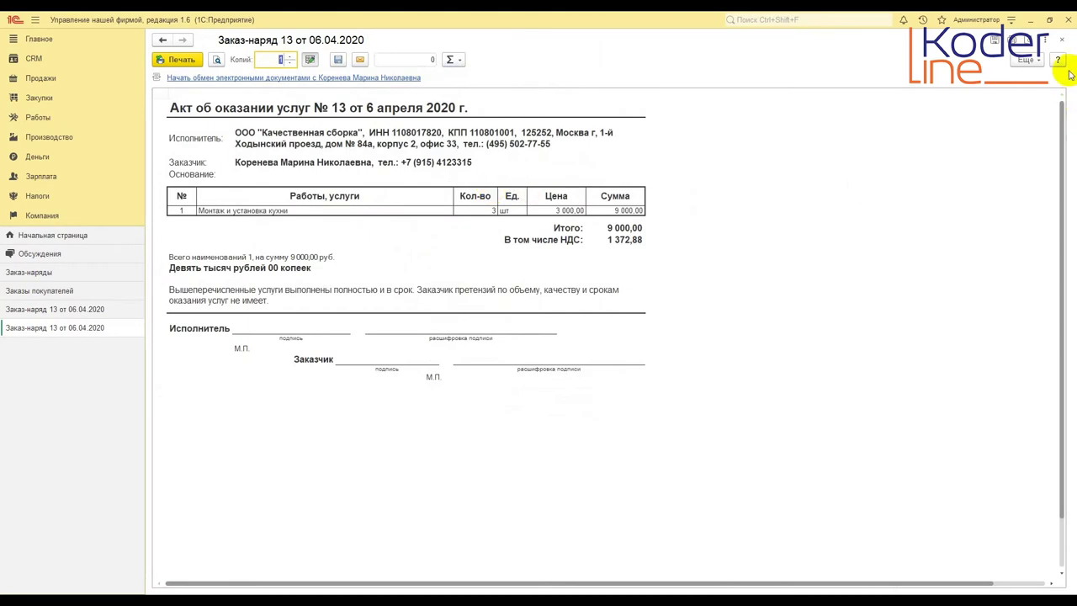
left_click(1062, 40)
left_click(407, 87)
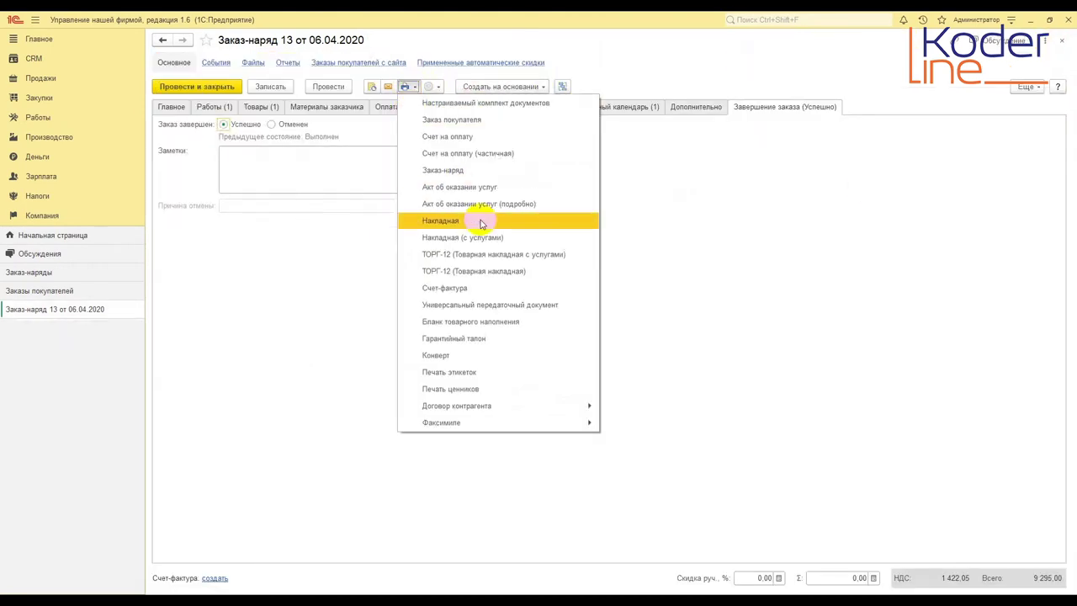
left_click(497, 268)
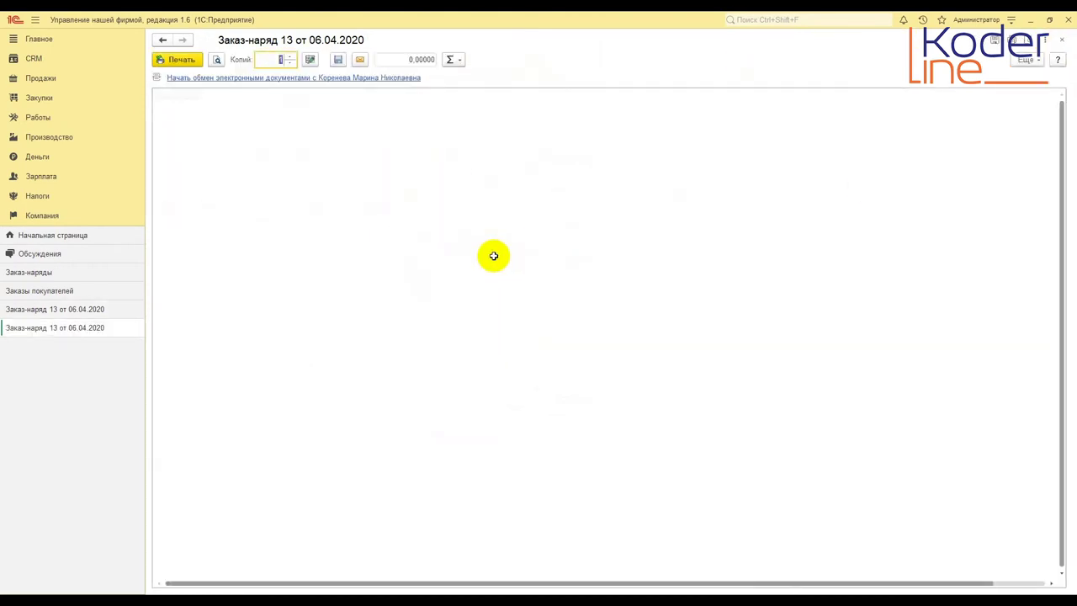
left_click(1061, 40)
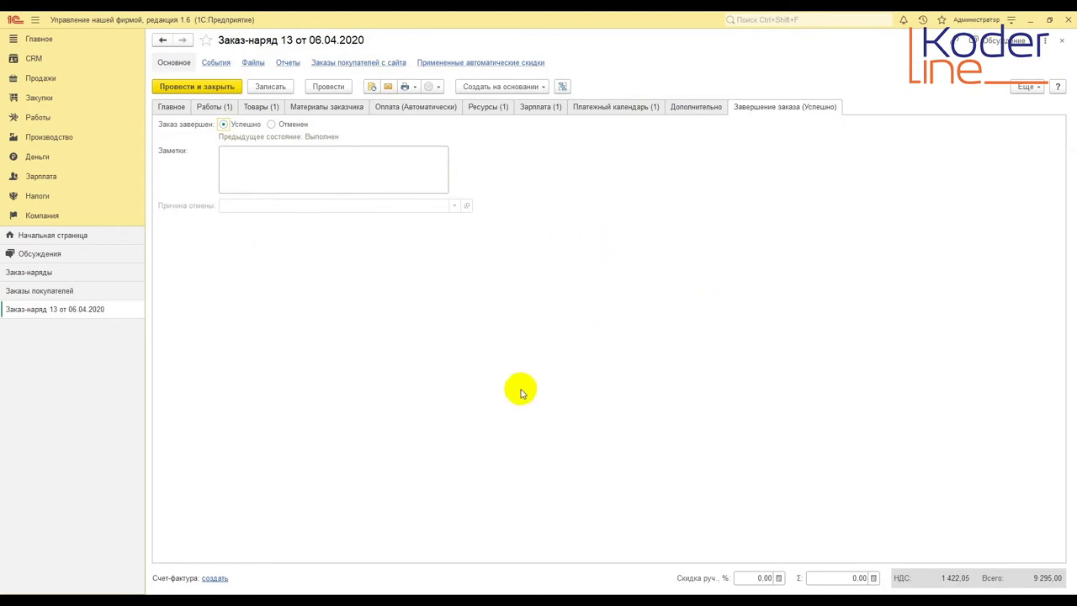
Generate the Выполнение работ и оплата заказ-нарядов report from the Работы section's reports
left_click(35, 120)
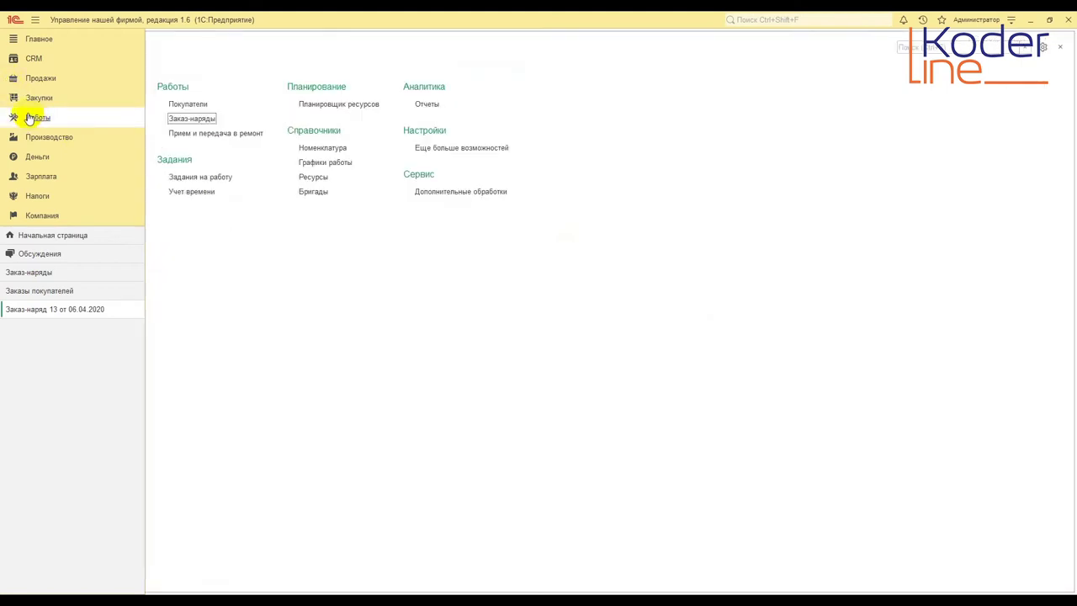
left_click(428, 104)
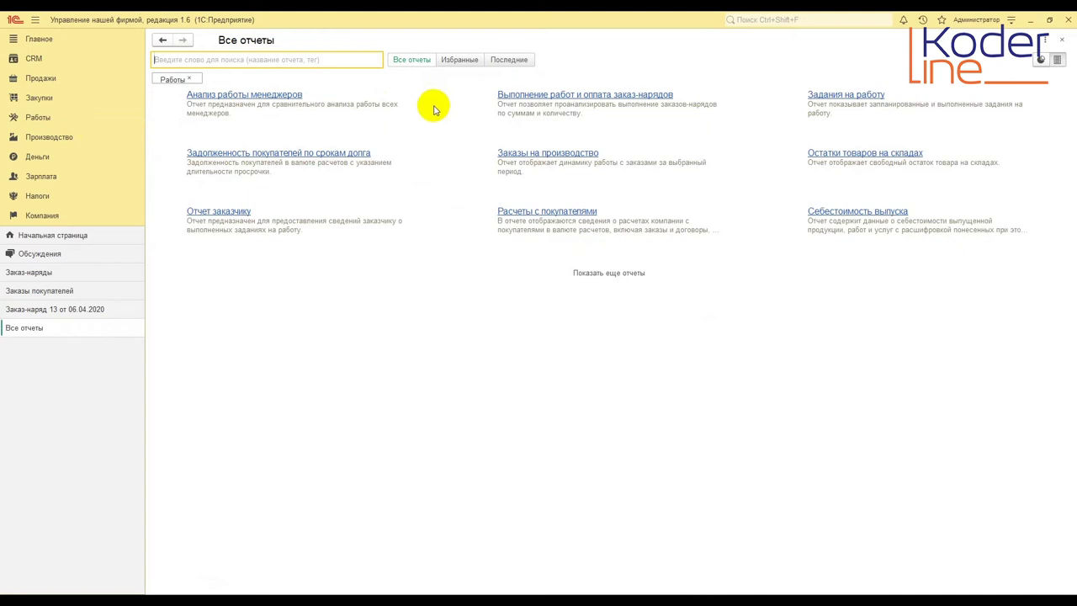
left_click(587, 95)
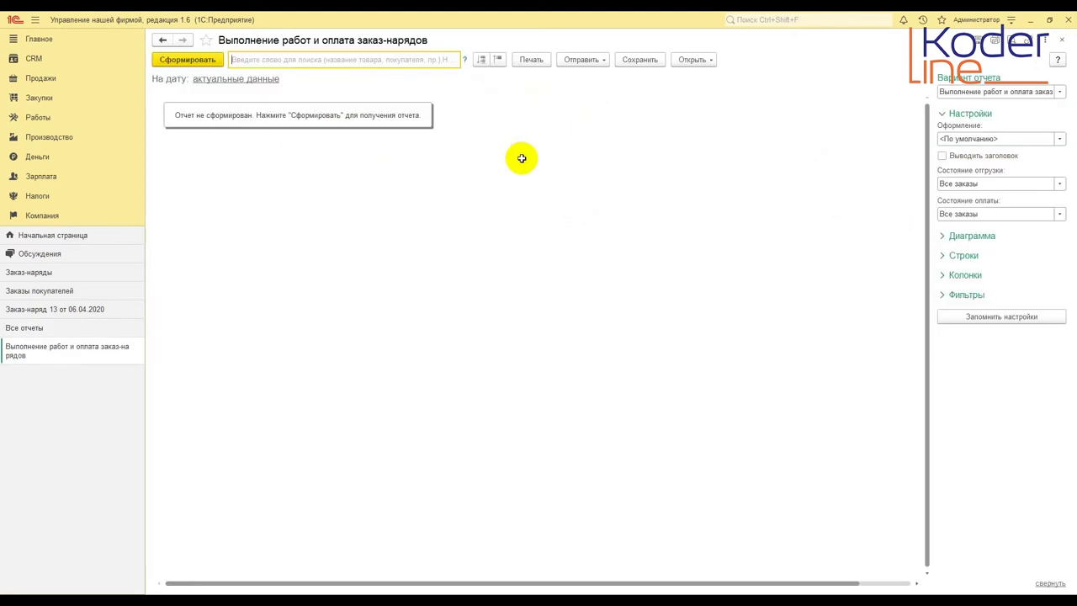
left_click(196, 60)
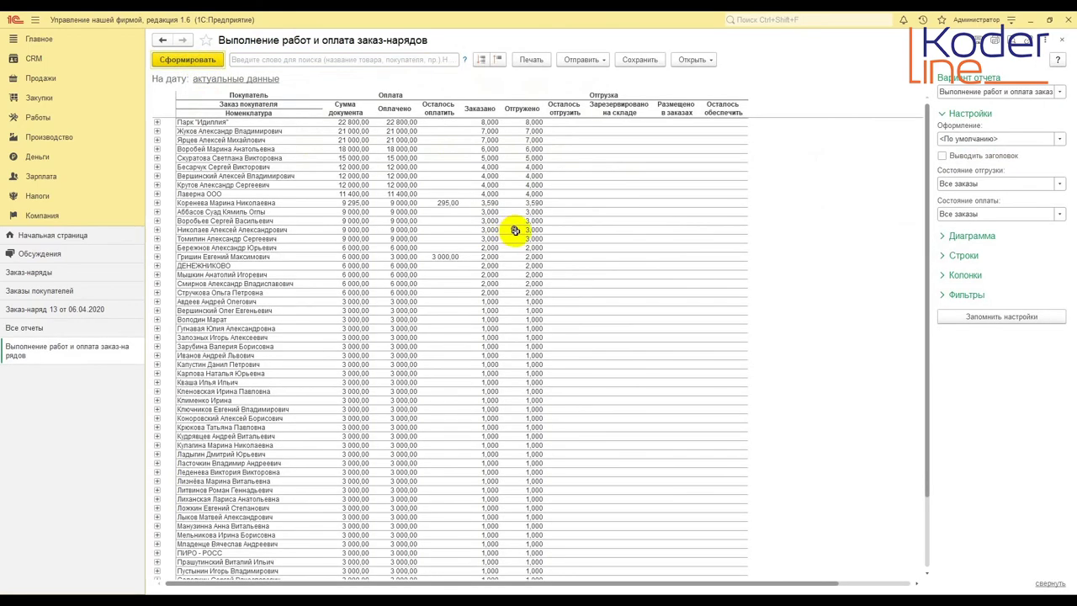
Filter the report's Заказ покупателя by the completed work order dated 06.04.2020 and regenerate the report
left_click(945, 295)
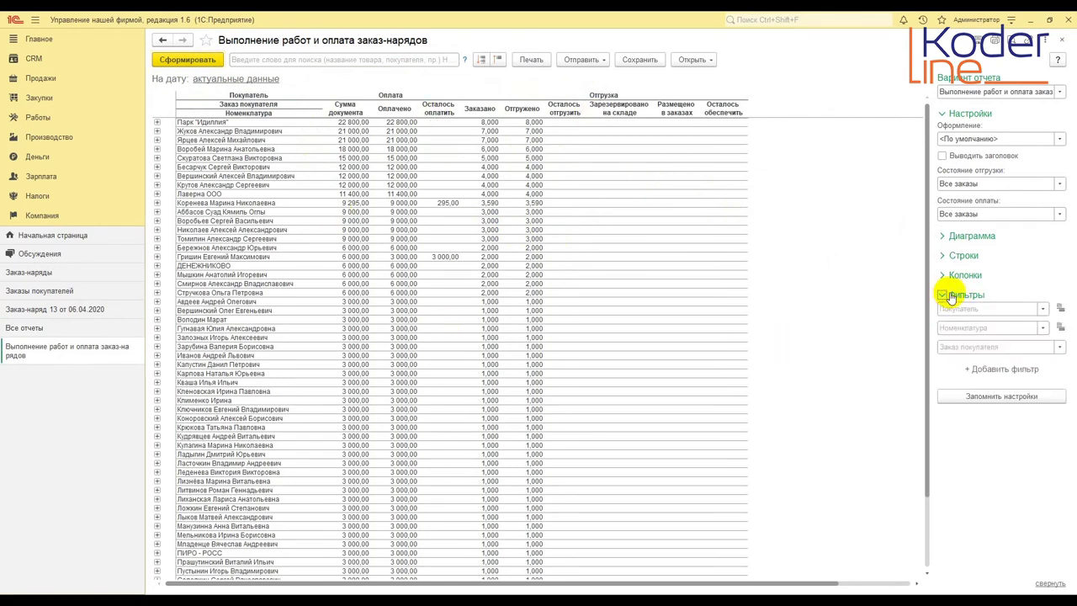
left_click(1061, 348)
left_click(928, 388)
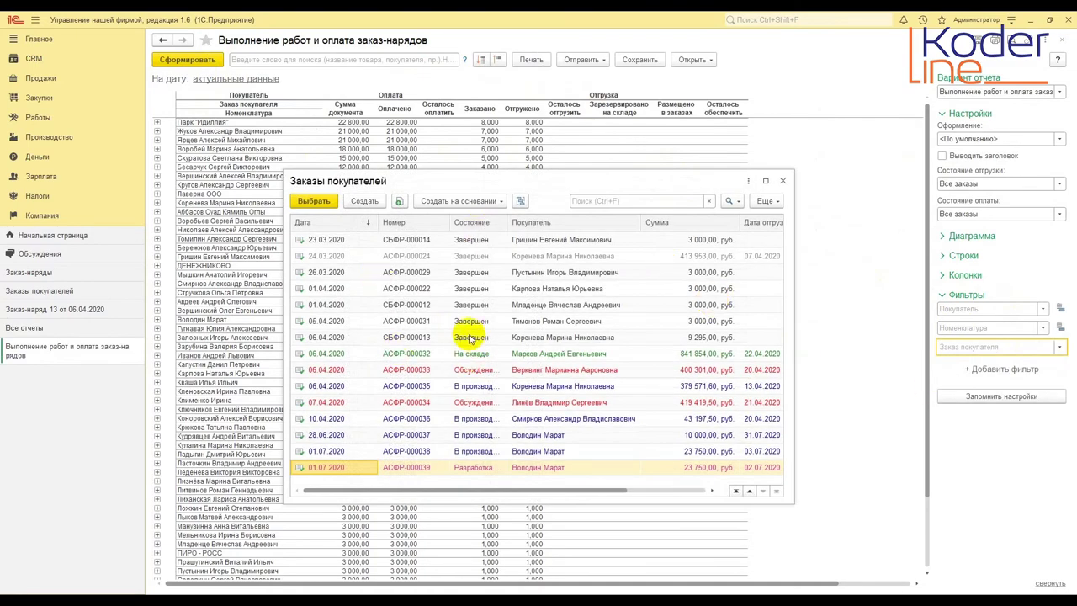
left_click(472, 338)
left_click(313, 202)
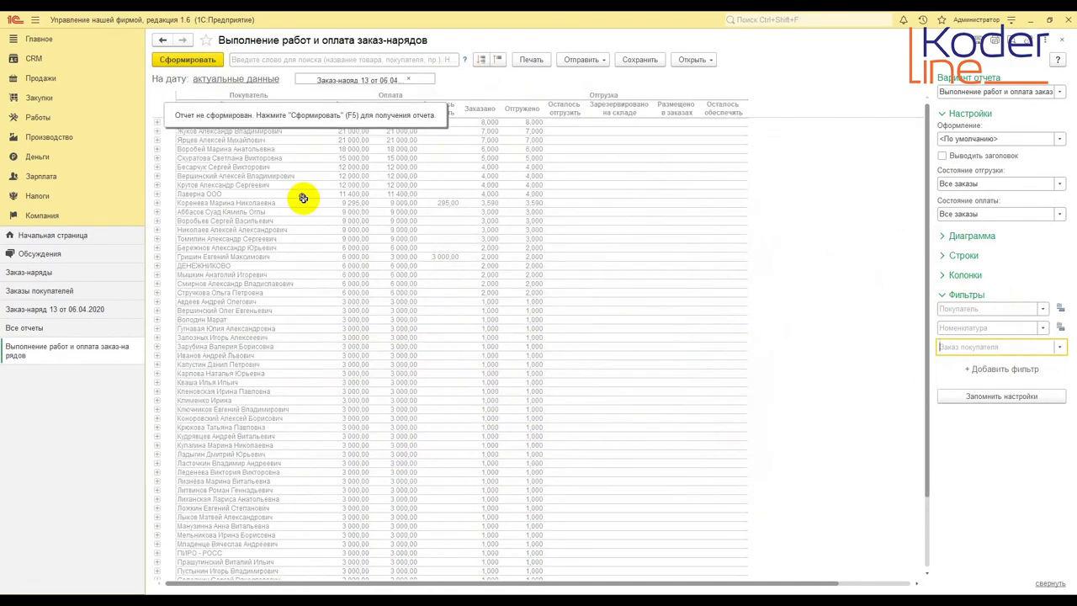
left_click(187, 59)
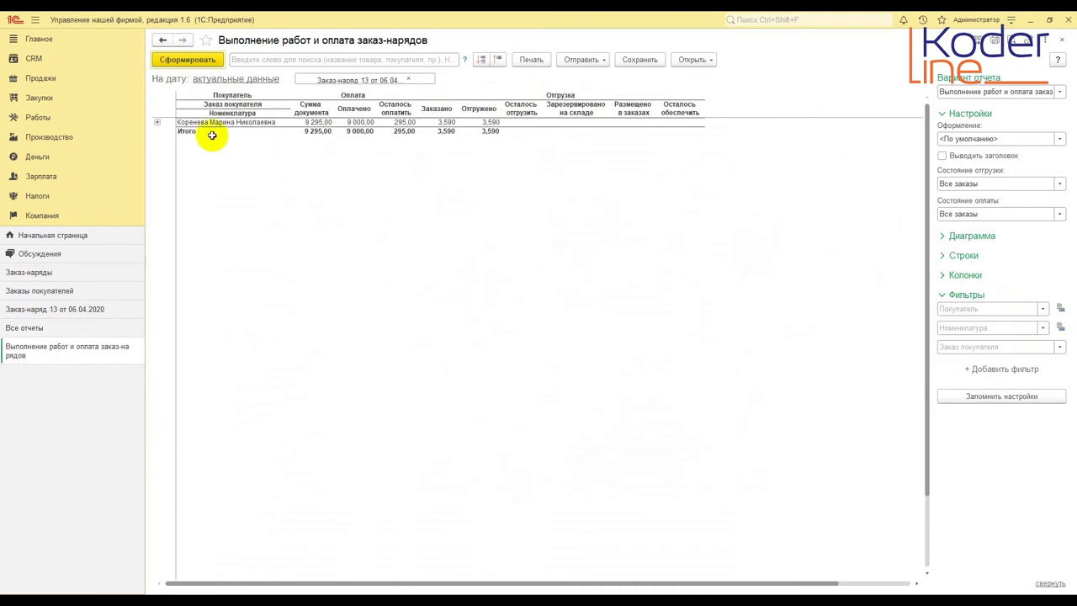
Expand the customer's row in the report and examine the work order's document amount, paid amount and remaining balance
left_click(156, 124)
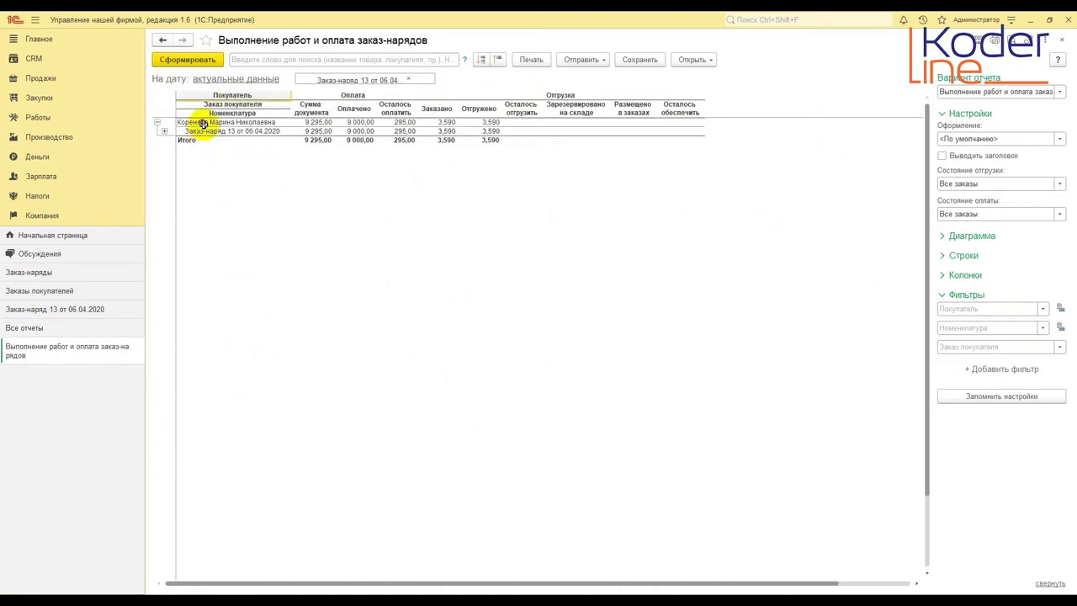
left_click(317, 130)
left_click(363, 130)
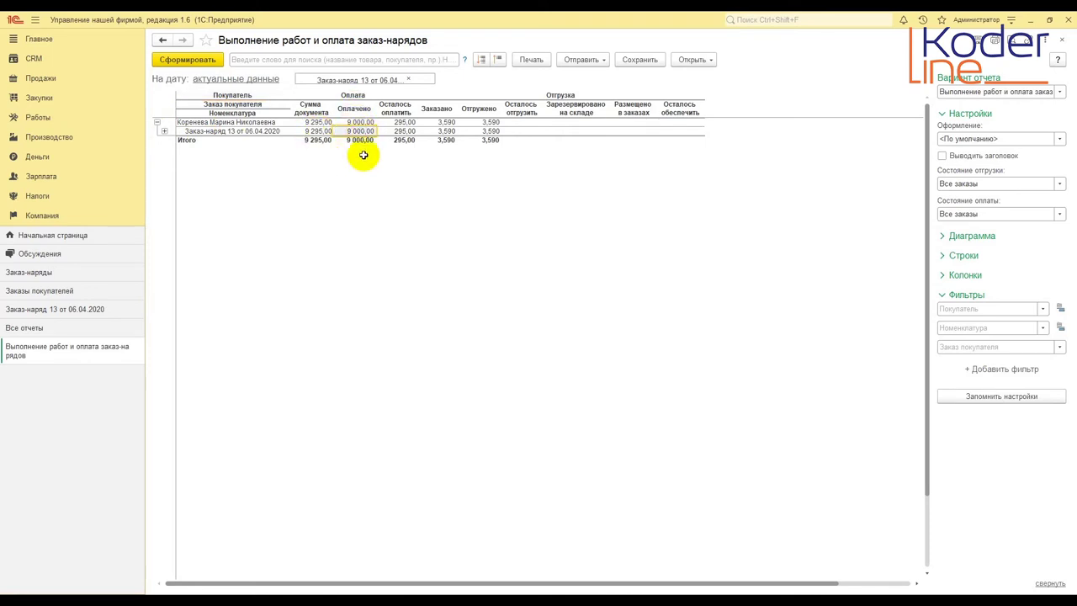
left_click(407, 131)
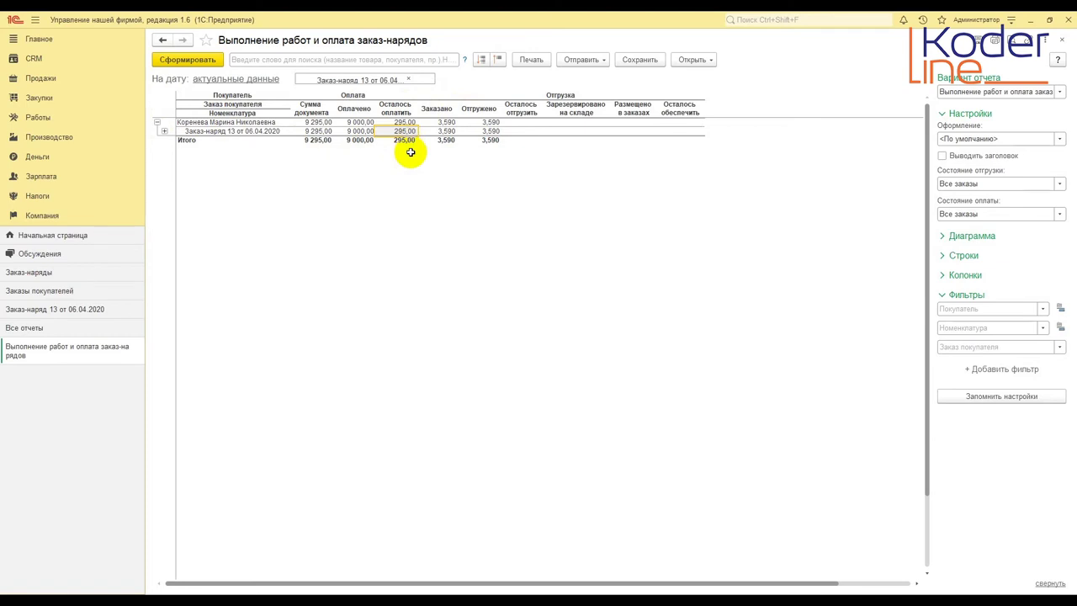
Return to the Заказ-наряды list, then open the Потребность в запасах report from the Закупки section's reports
left_click(37, 117)
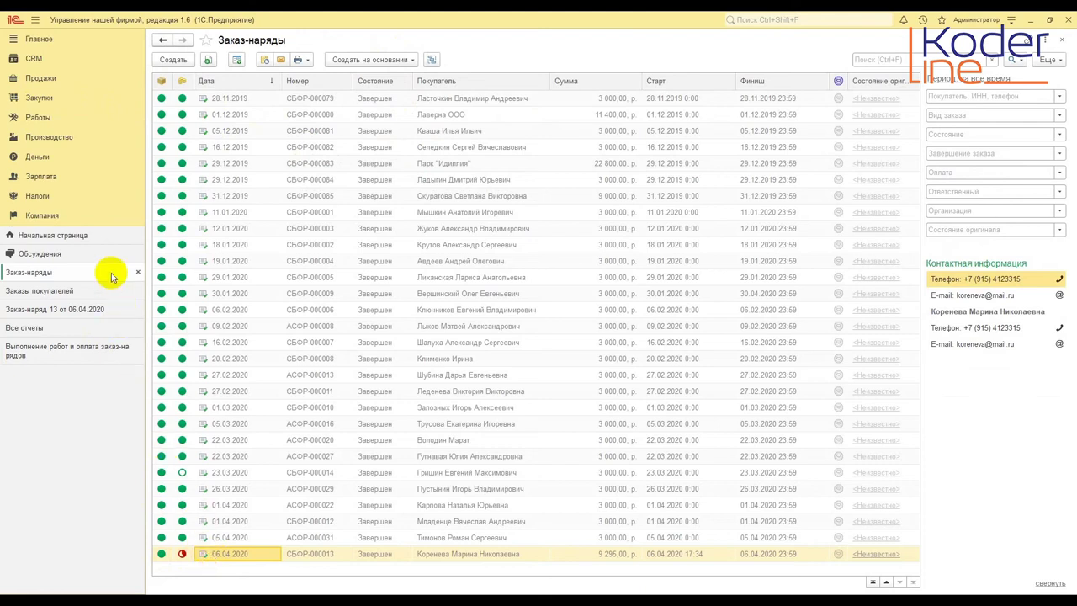
left_click(42, 99)
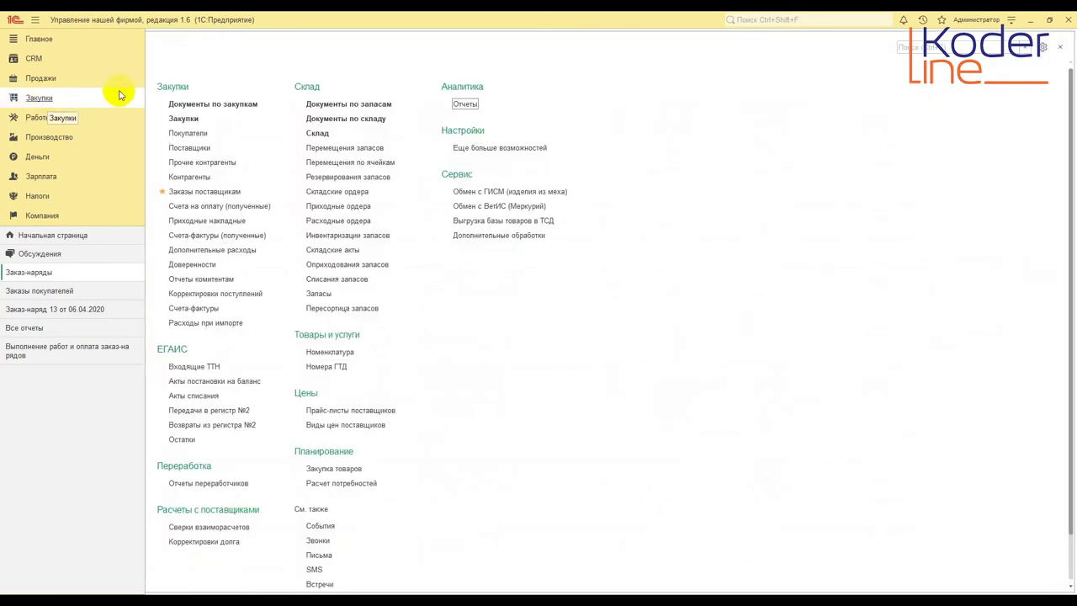
left_click(466, 105)
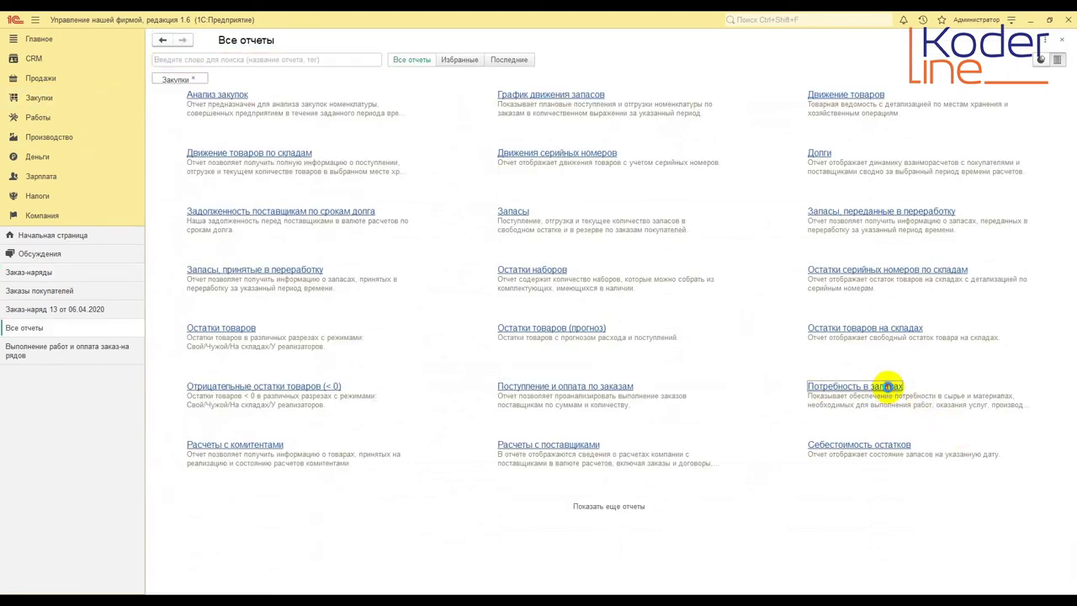
left_click(890, 386)
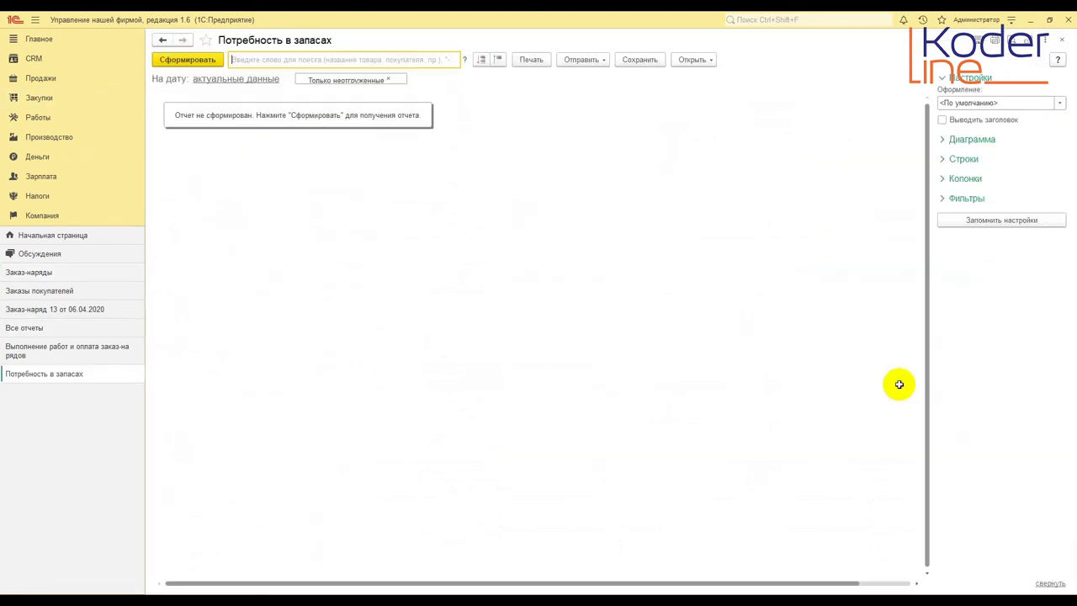
Filter Потребность в запасах by the completed 06.04.2020 work order, remove the Только неотгруженные filter, generate the report and expand the order's row
left_click(945, 198)
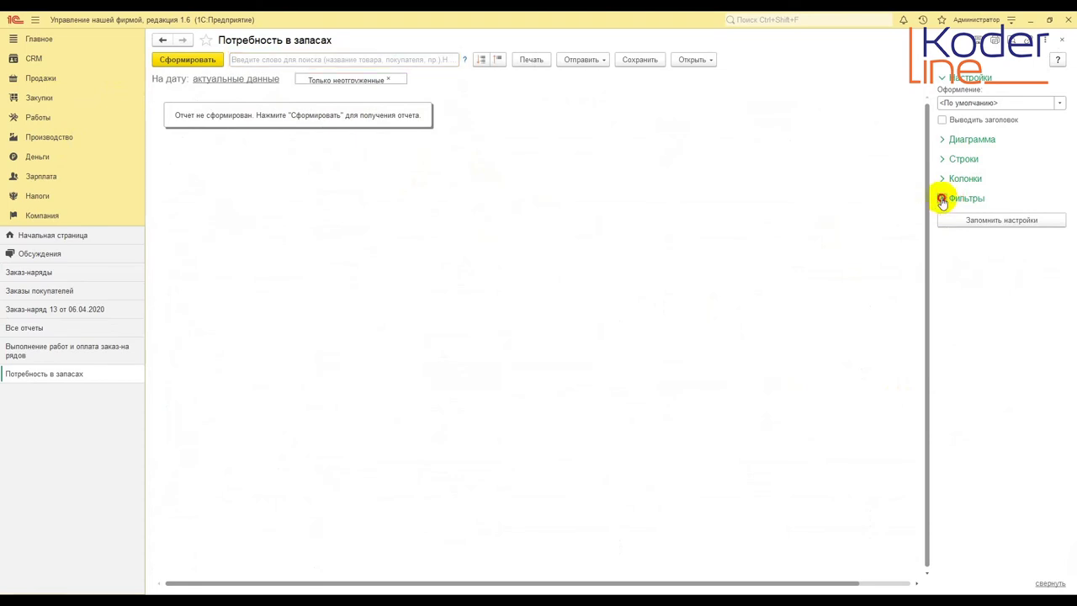
left_click(1057, 237)
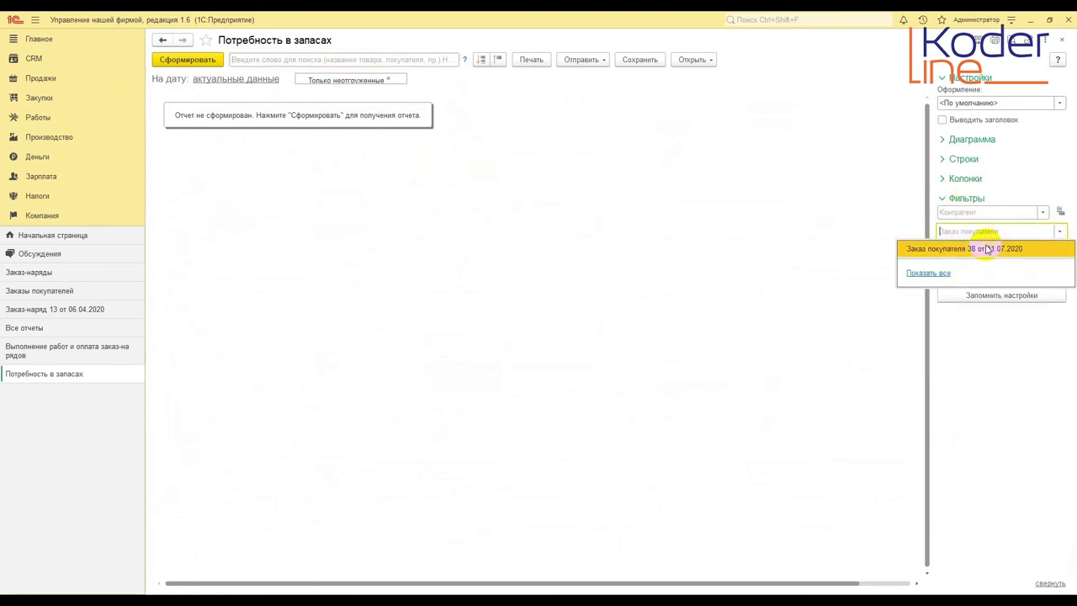
left_click(928, 272)
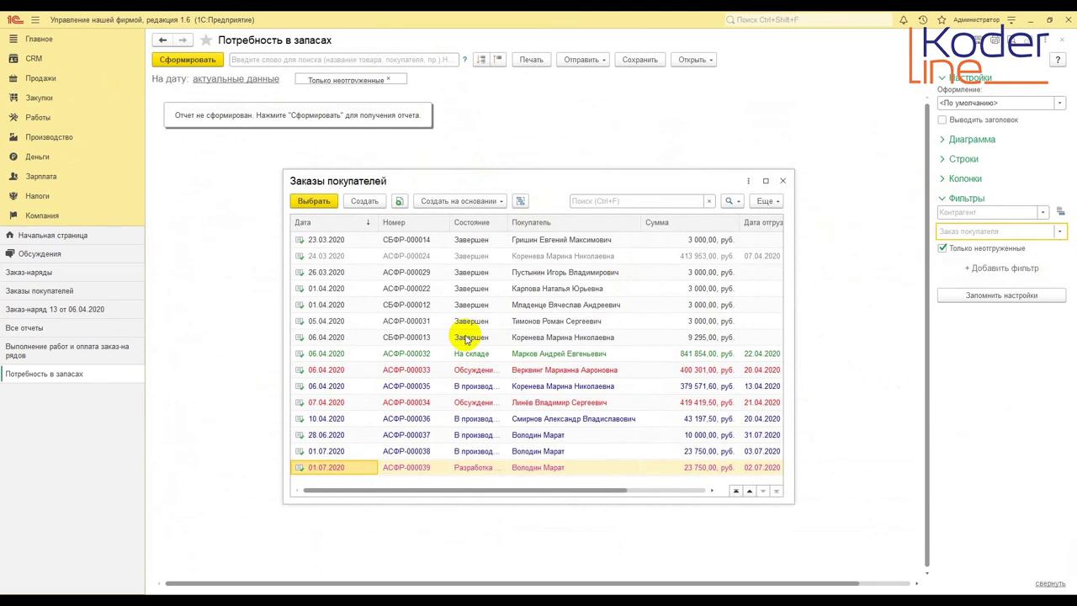
double_click(463, 337)
left_click(257, 97)
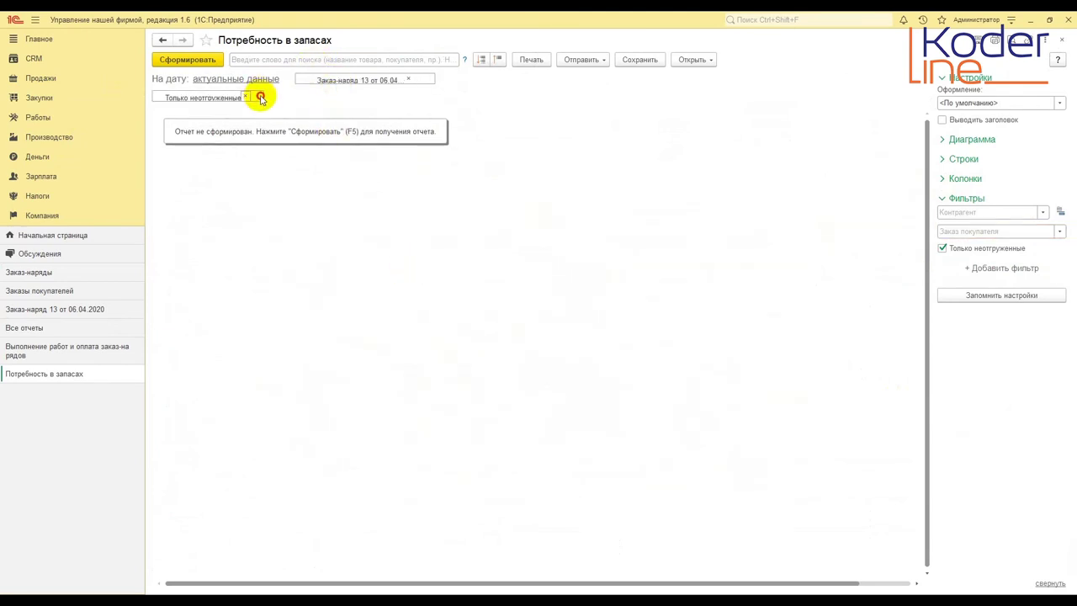
left_click(196, 59)
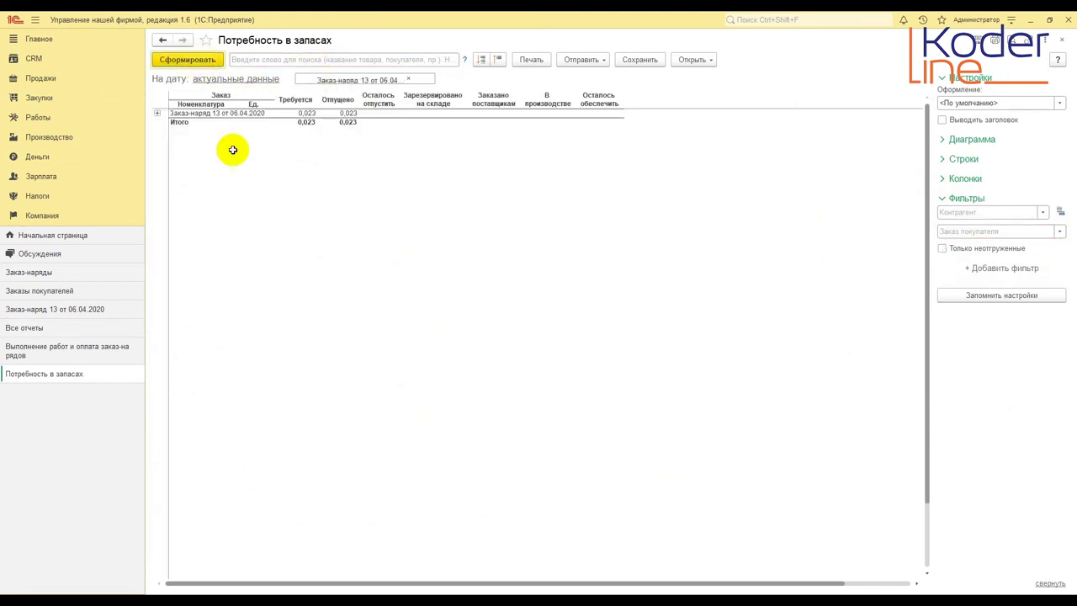
left_click(157, 112)
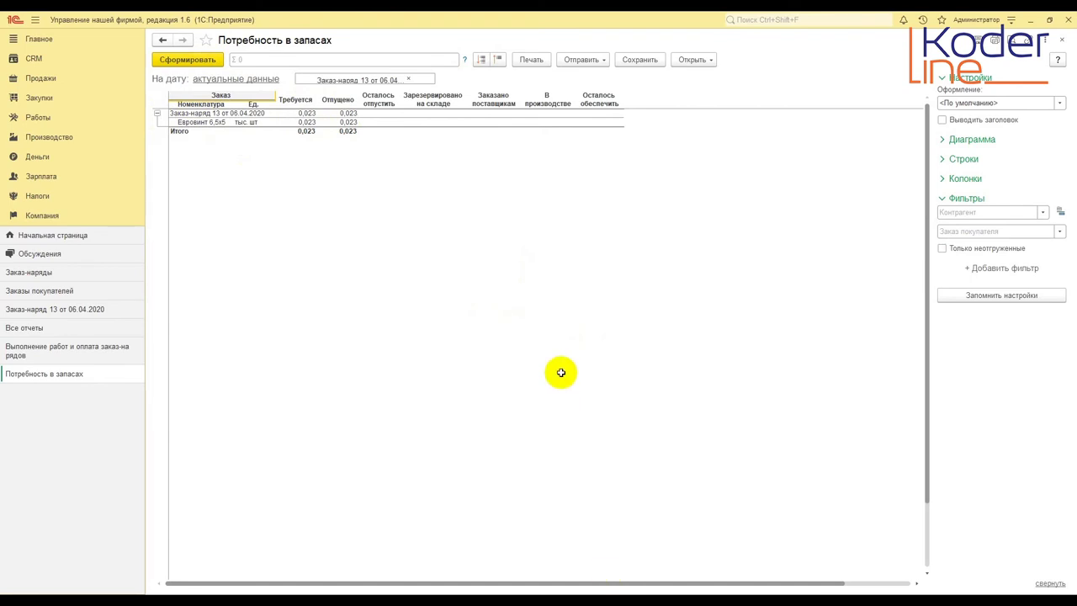
Reopen the completed work order dated 06.04.2020 from the Заказ-наряды list
left_click(37, 117)
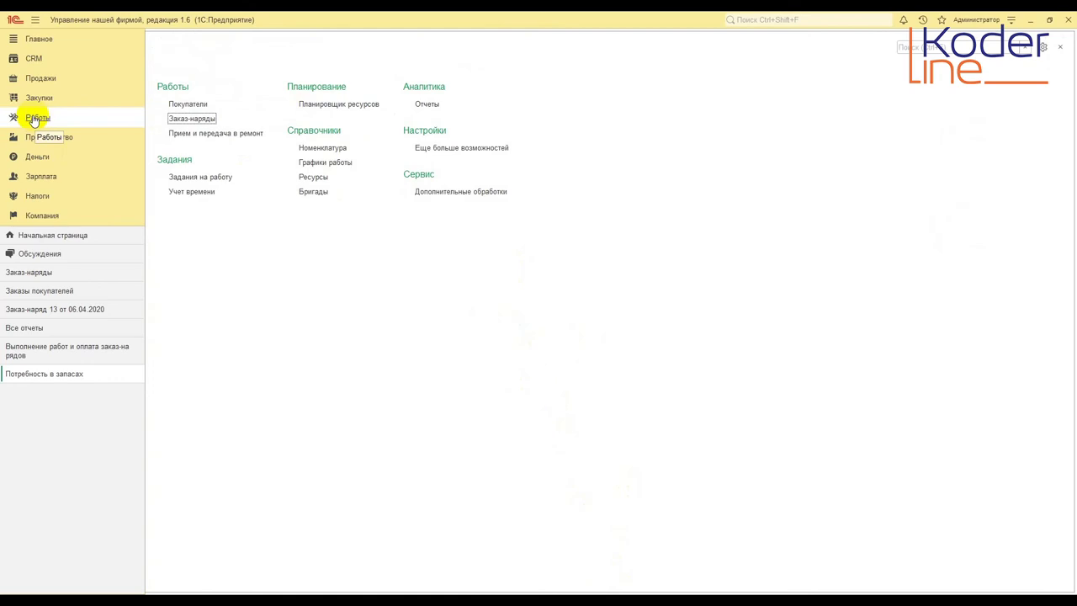
left_click(191, 117)
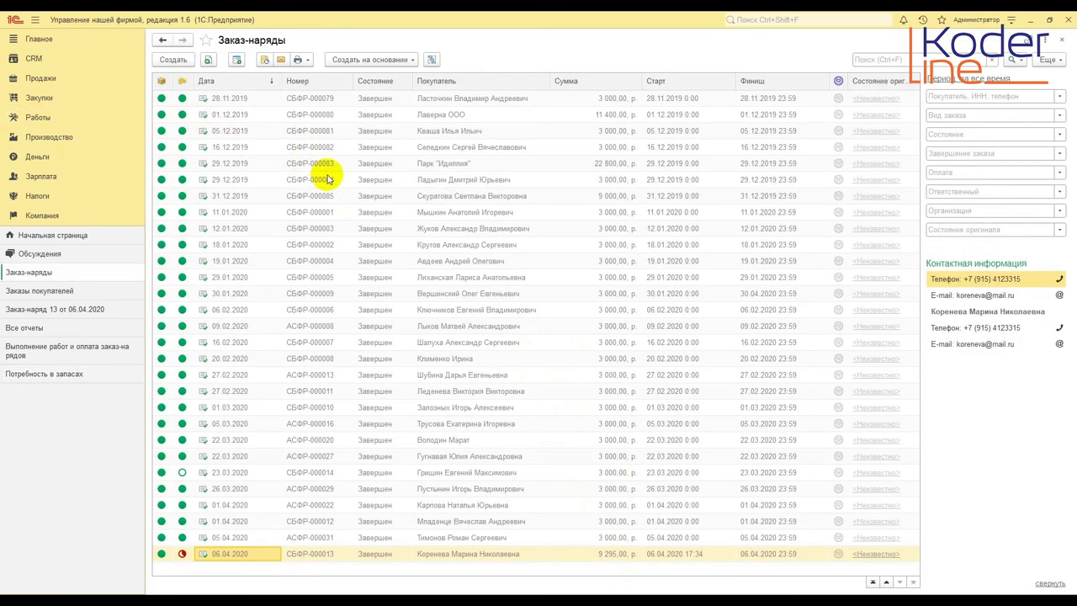
left_click(320, 555)
double_click(321, 556)
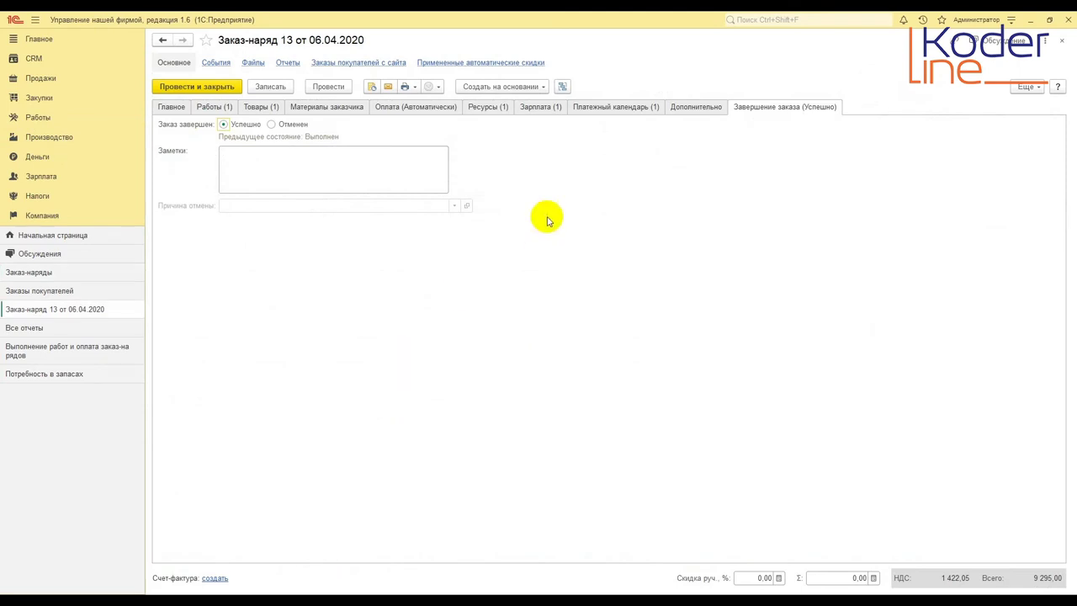
Review the work order's main details, responsible department, works with materials, goods and performer wage distribution
left_click(180, 110)
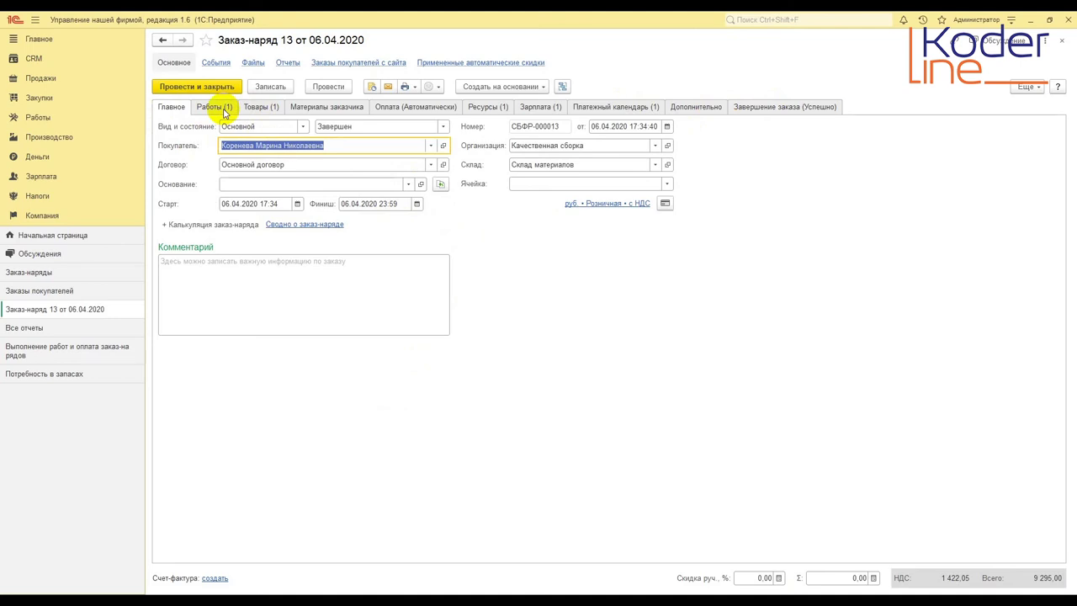
left_click(697, 107)
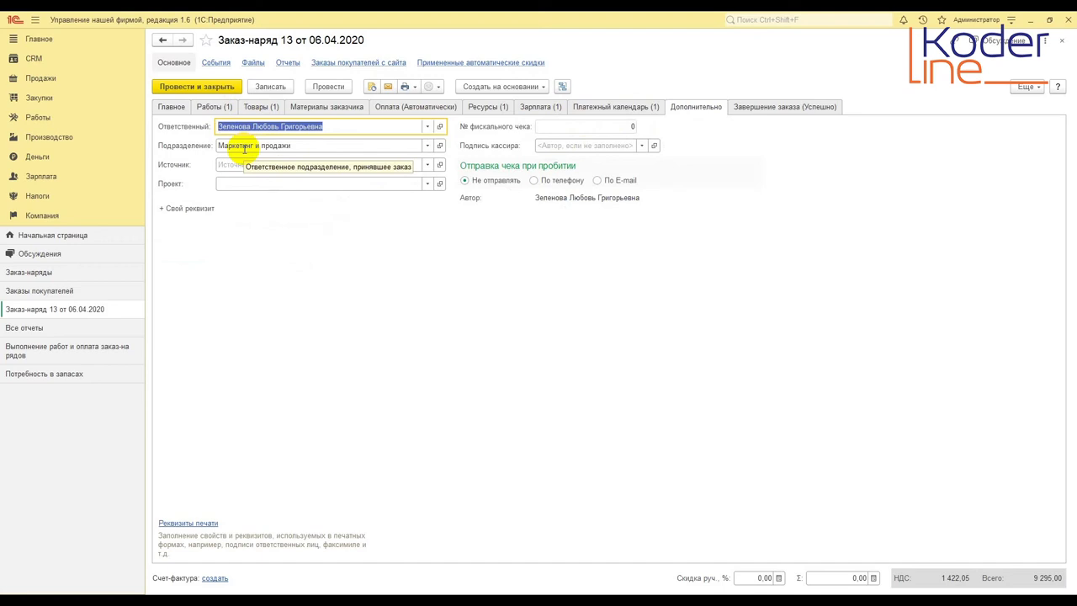
left_click(210, 107)
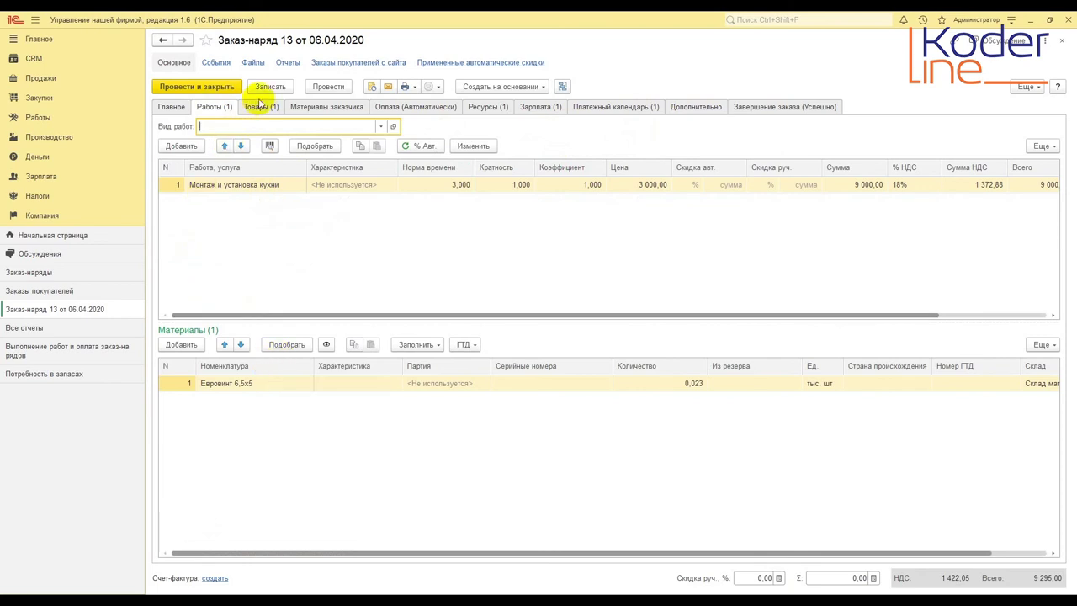
left_click(261, 108)
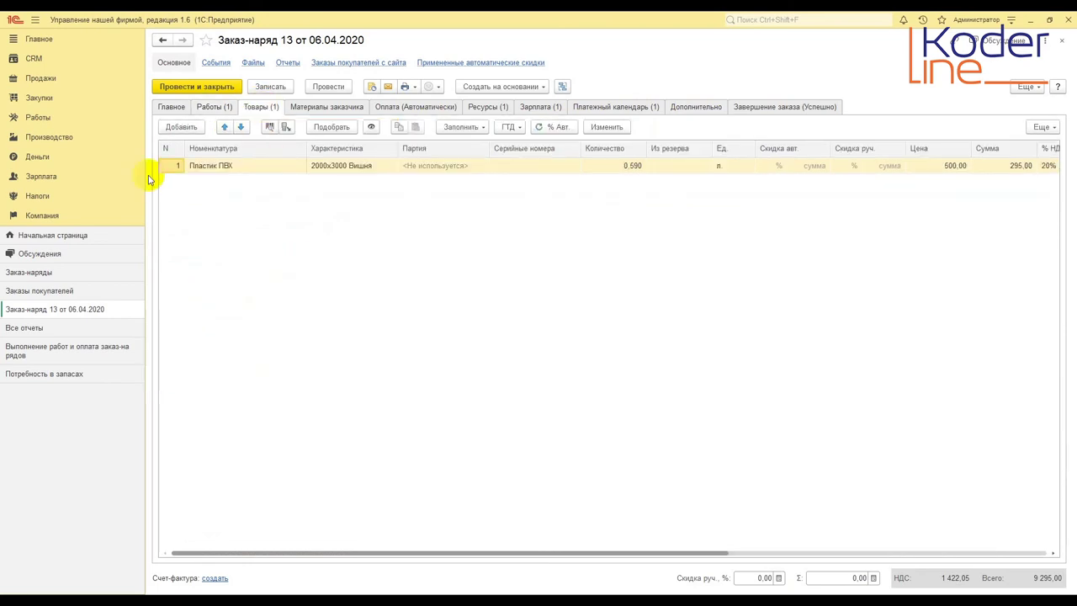
left_click(523, 108)
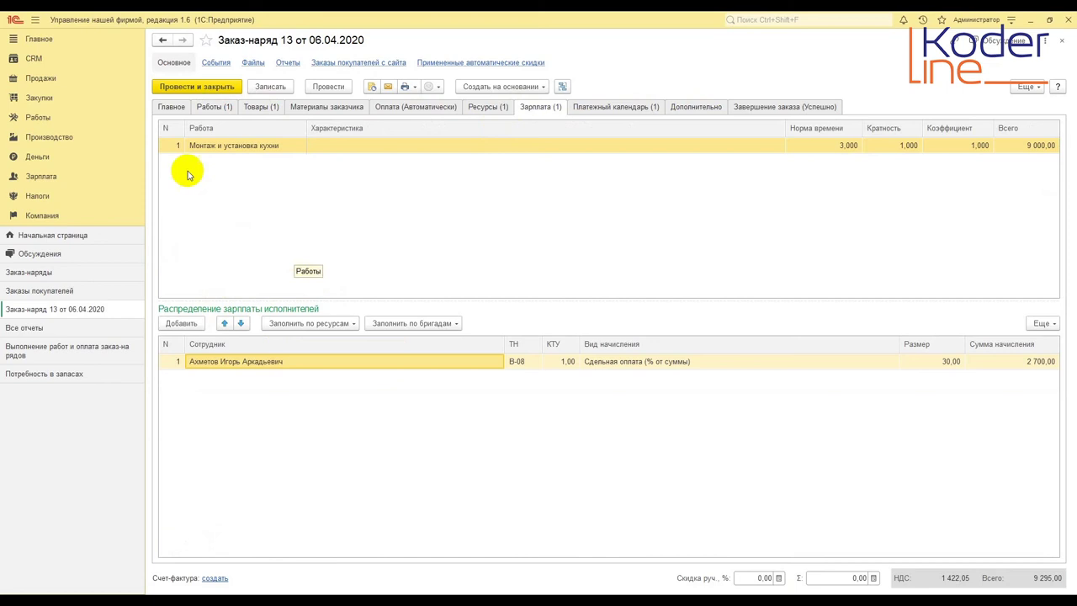
left_click(211, 106)
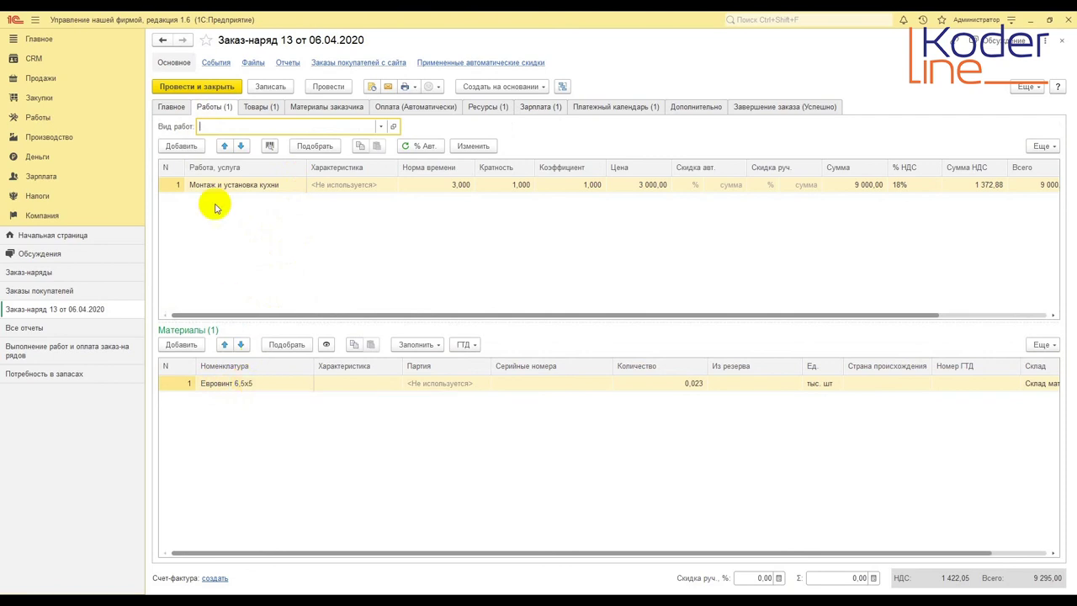
left_click(172, 107)
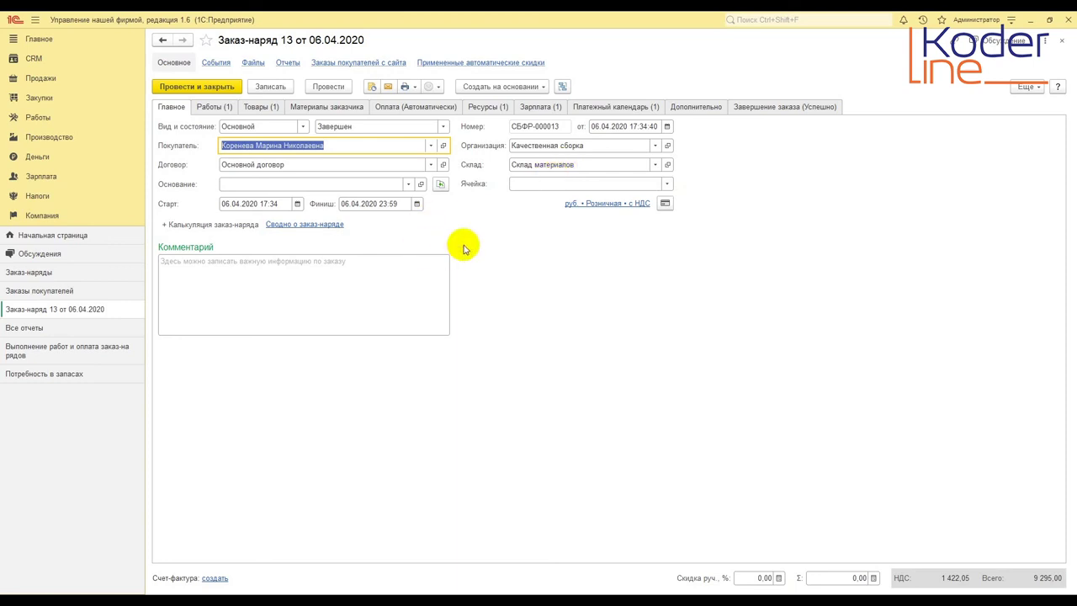
left_click(255, 107)
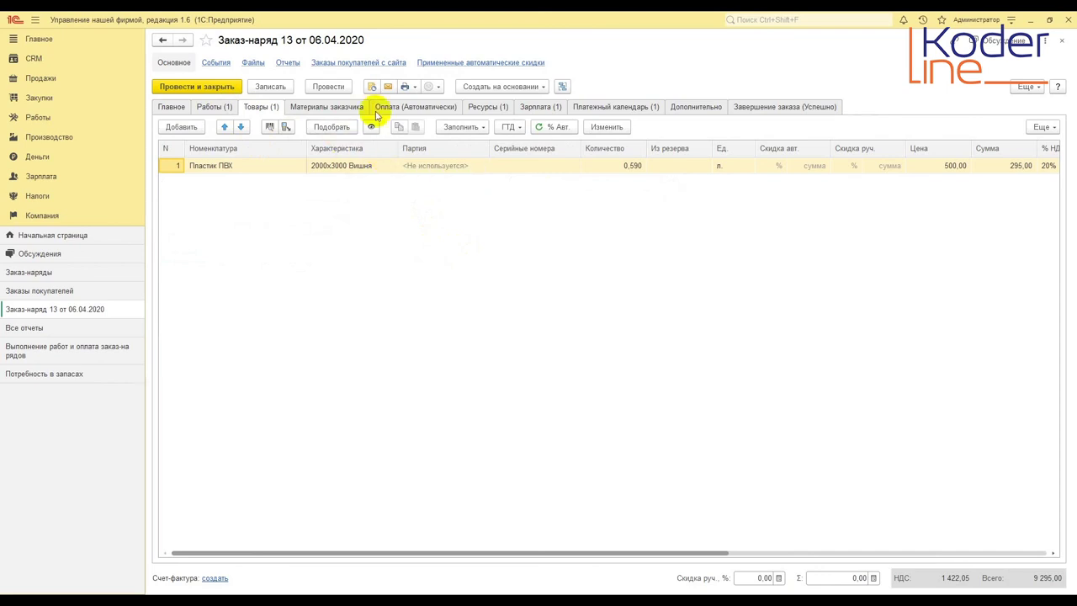
left_click(541, 107)
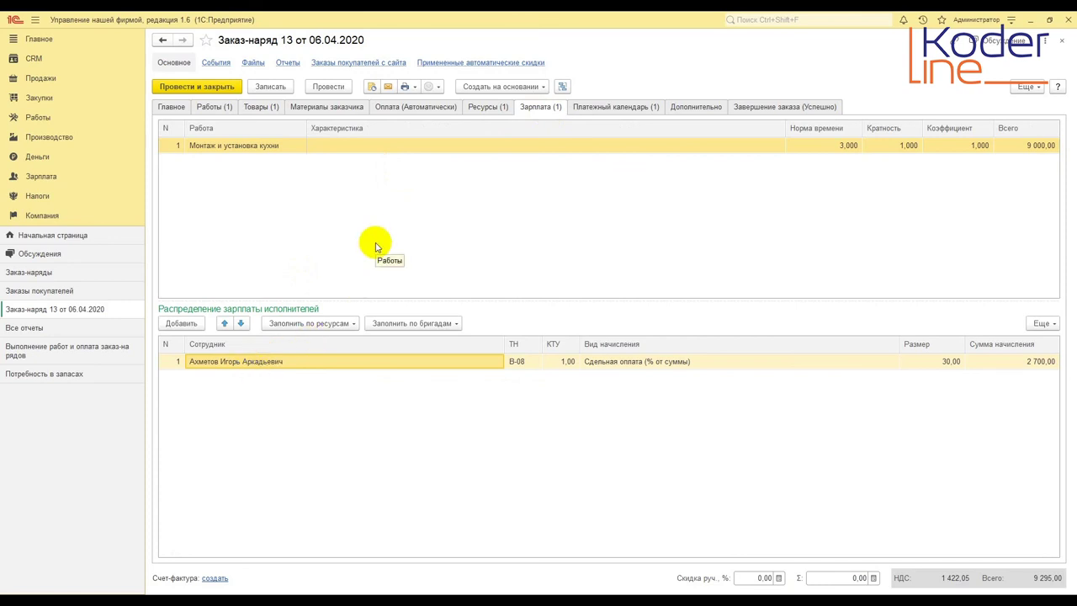
left_click(173, 106)
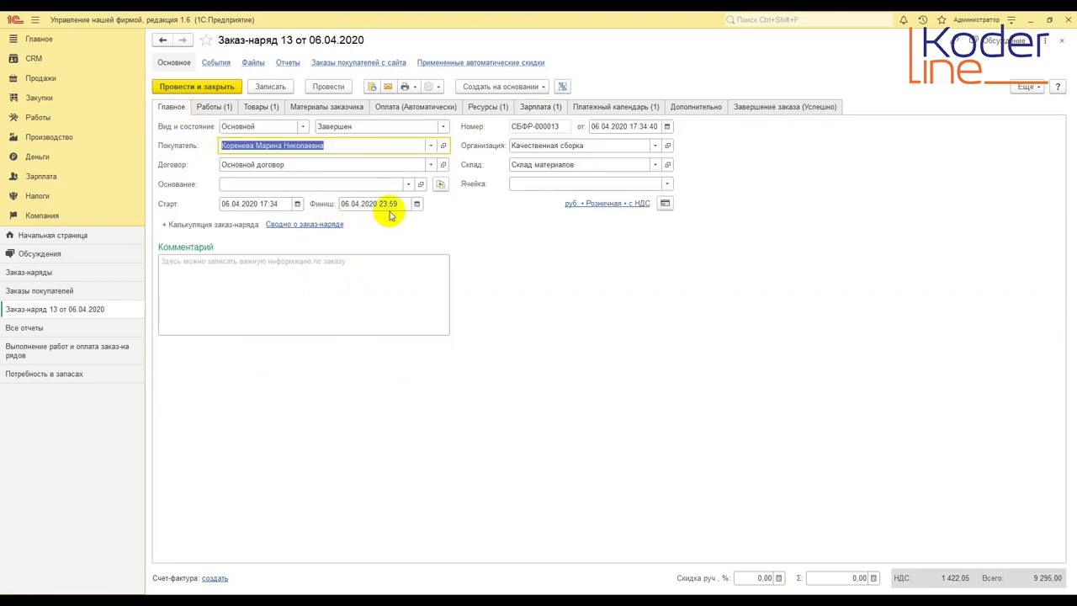